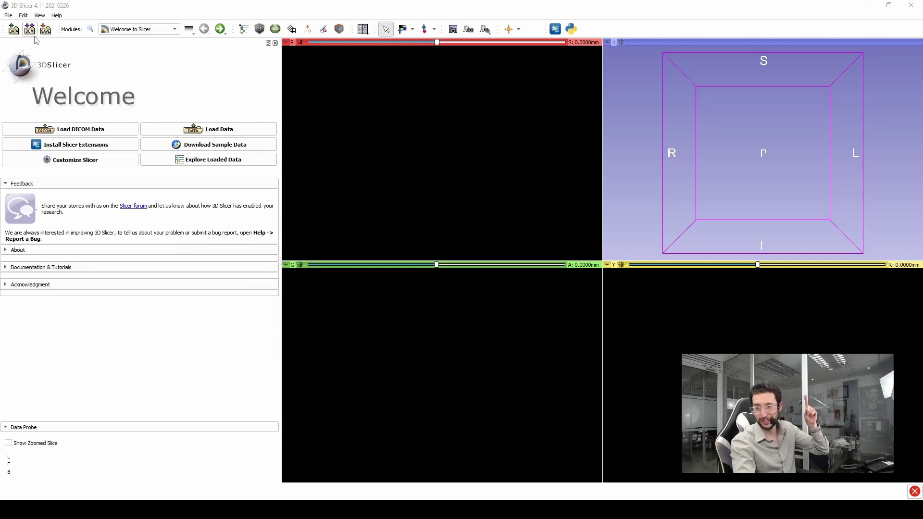
Open the DICOM database module and check the patient folders stored in the Youtube folder on drive E.
{"action": "left_click", "coordinate": [31, 31]}
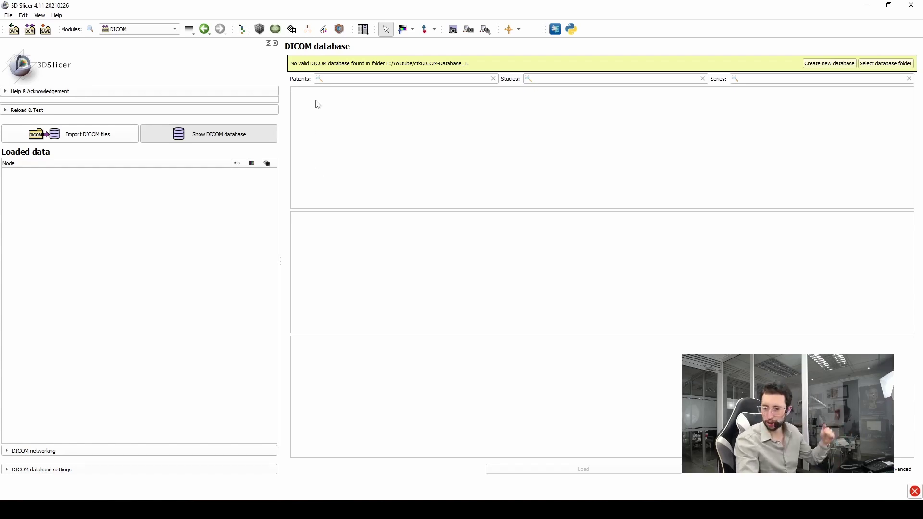
{"action": "left_click", "coordinate": [240, 510]}
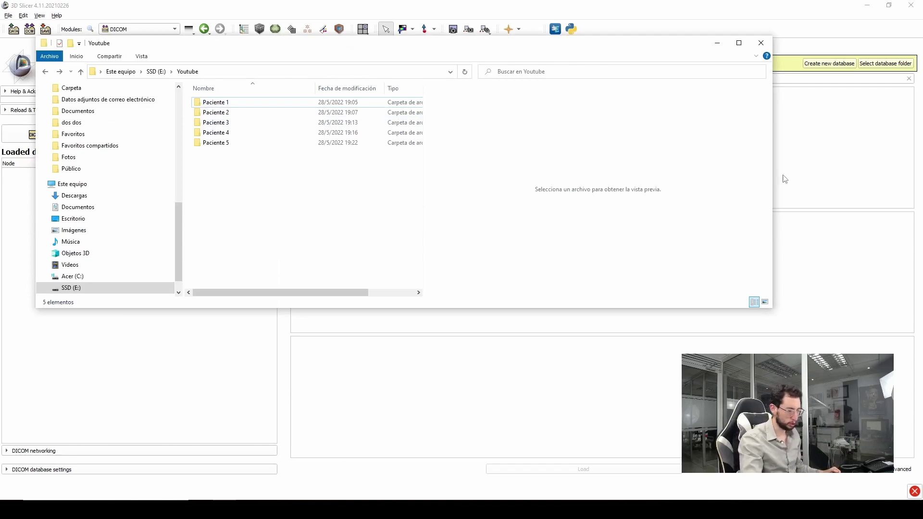
{"action": "left_click", "coordinate": [839, 130]}
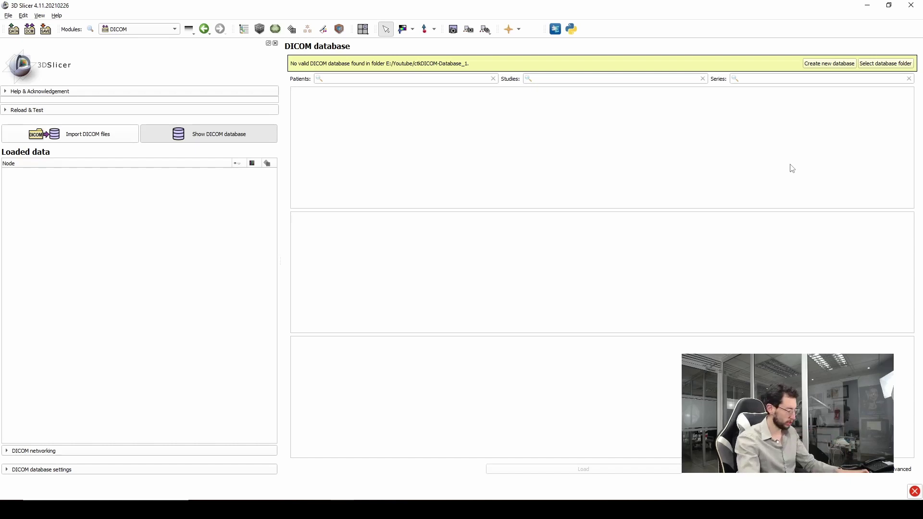
{"action": "key", "text": "alt+Tab"}
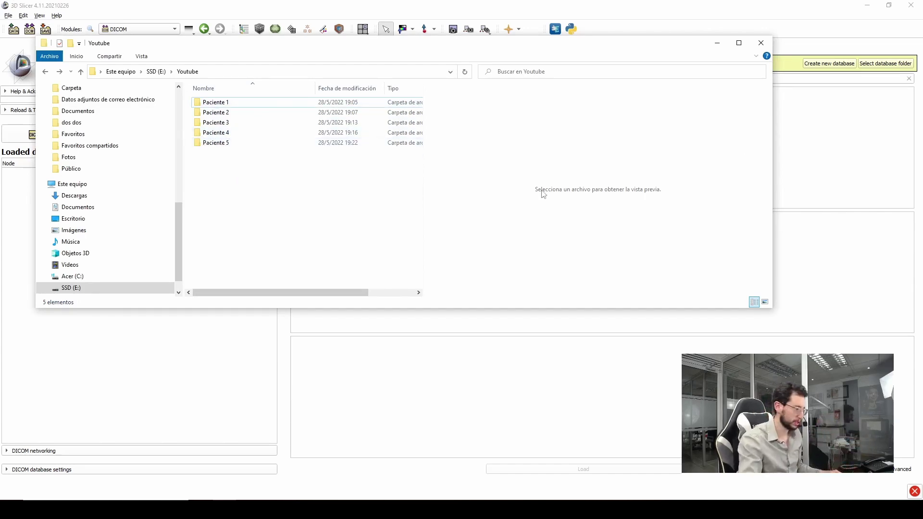
{"action": "left_click", "coordinate": [796, 138]}
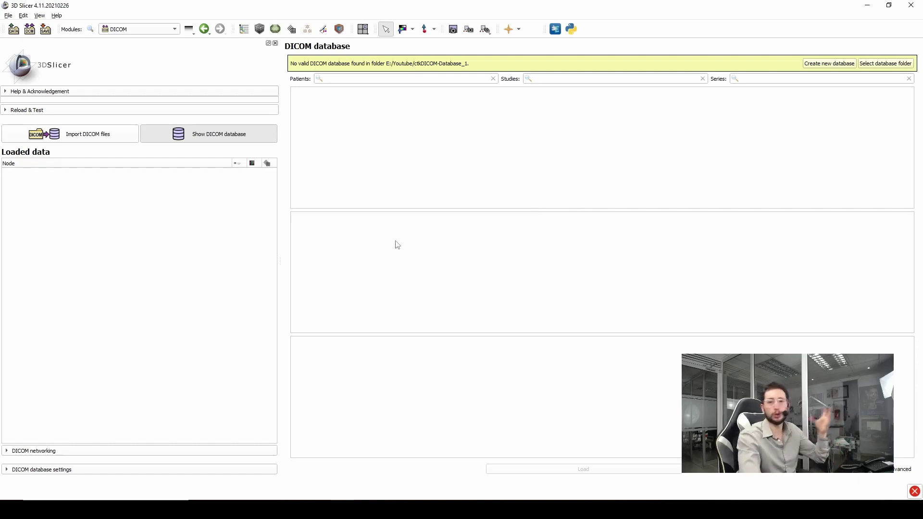
Review the DICOM database settings and create a new database at E:/Youtube/ctkDICOM-Database_1.
{"action": "left_click", "coordinate": [43, 451]}
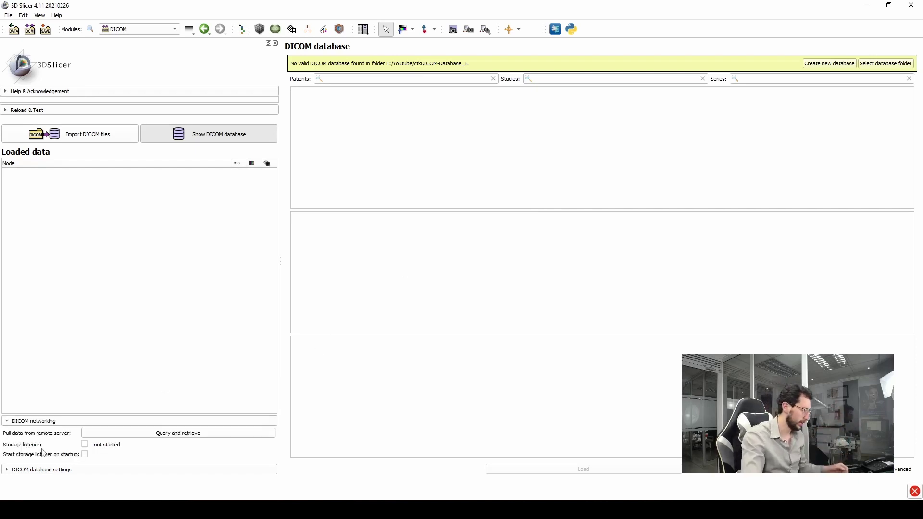
{"action": "left_click", "coordinate": [44, 422]}
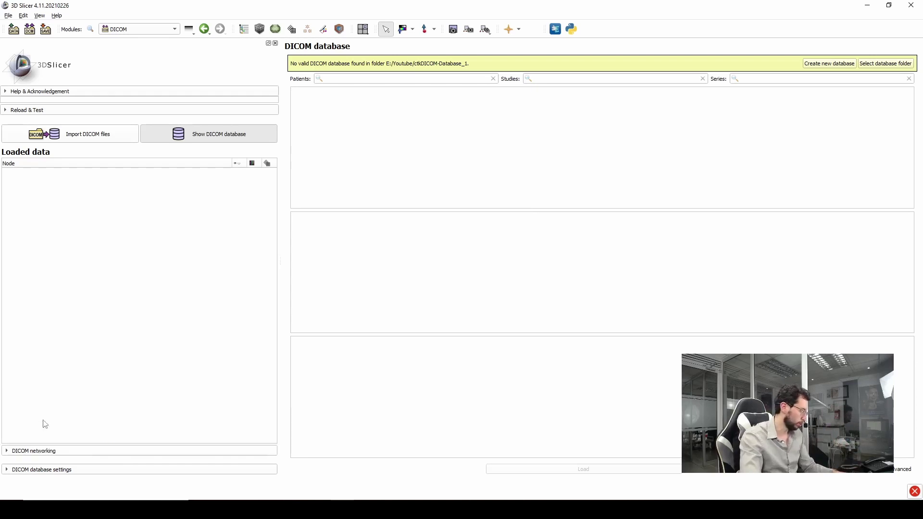
{"action": "left_click", "coordinate": [43, 469]}
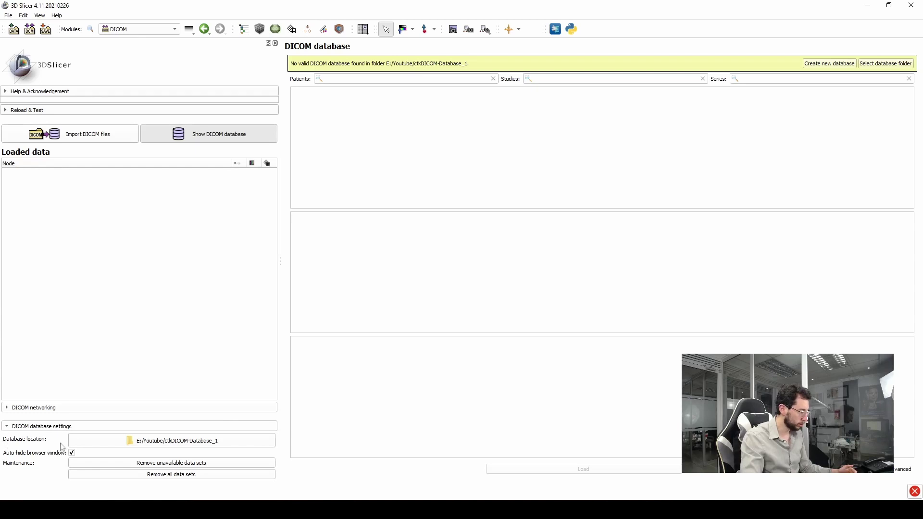
{"action": "left_click", "coordinate": [126, 445]}
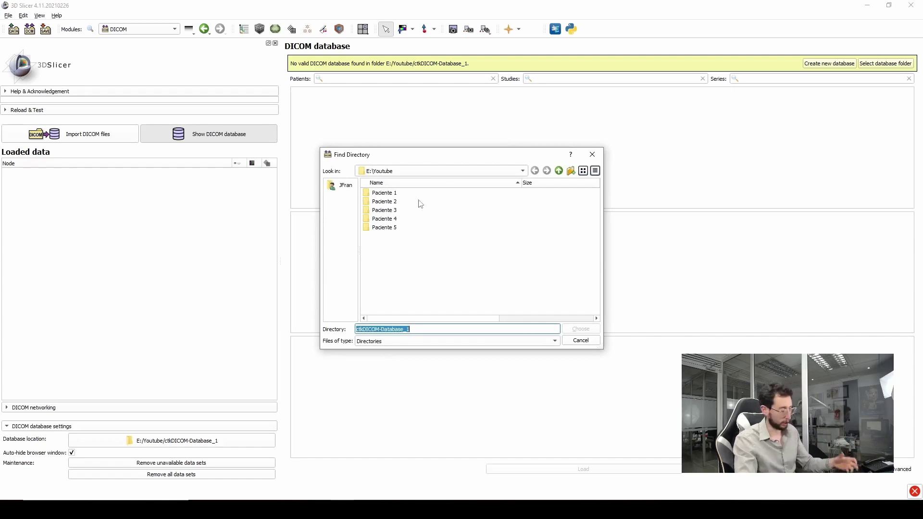
{"action": "left_click", "coordinate": [579, 341]}
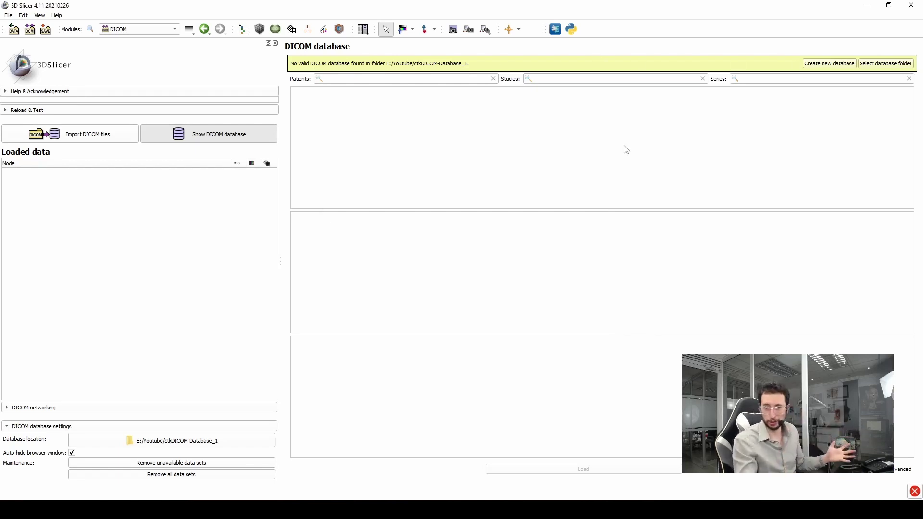
{"action": "left_click", "coordinate": [837, 65]}
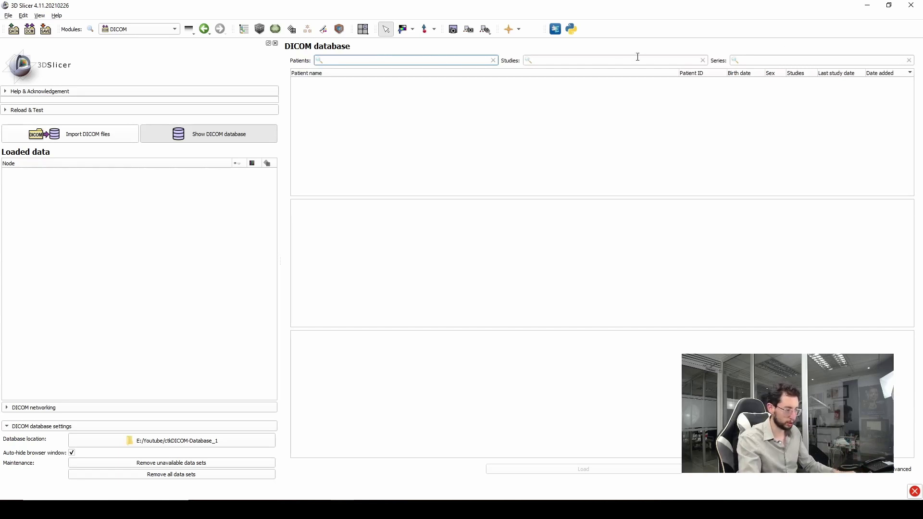
Inspect the contents of the ctkDICOM-Database_1 folder in File Explorer and return to the Youtube folder.
{"action": "key", "text": "alt+Tab"}
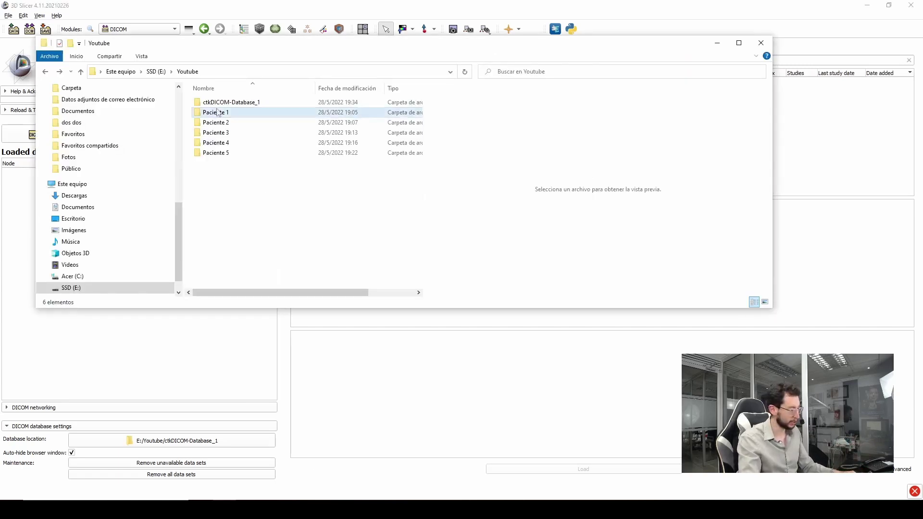
{"action": "left_click", "coordinate": [269, 103]}
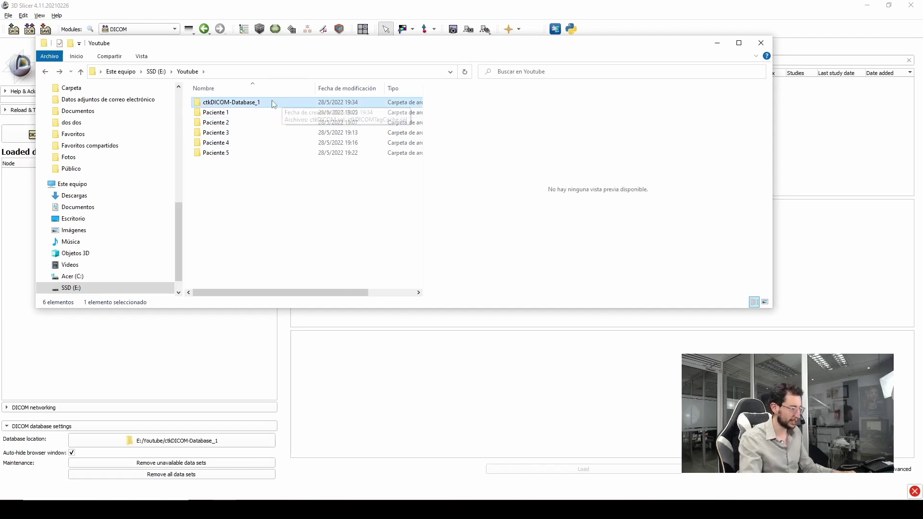
{"action": "double_click", "coordinate": [268, 102]}
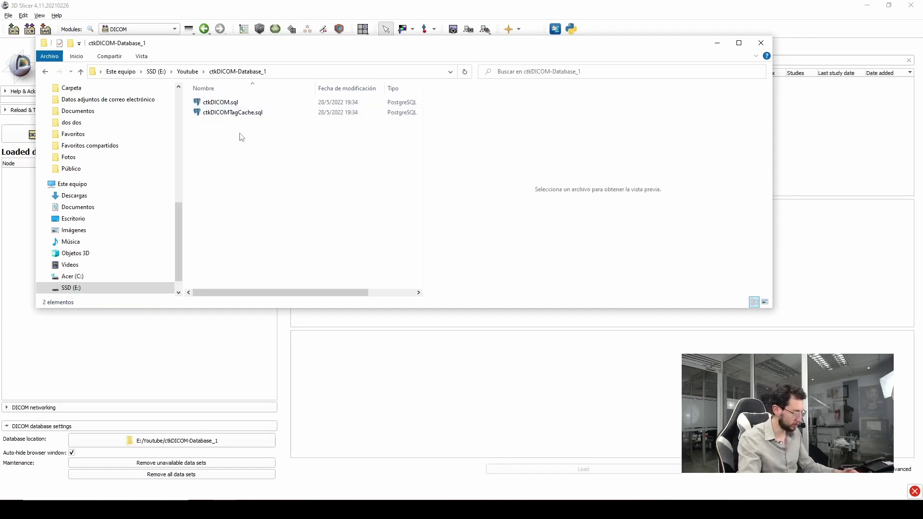
{"action": "key", "text": "alt+Left"}
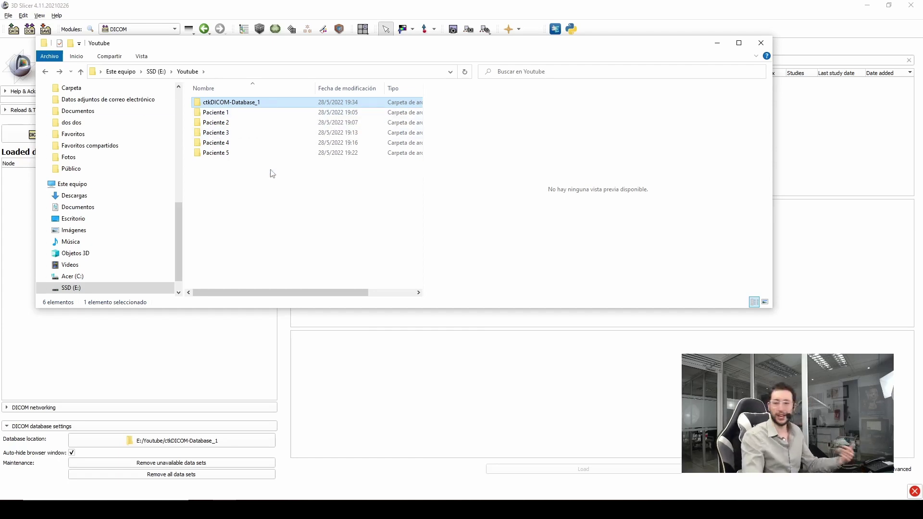
Import the Paciente 5 folder into the DICOM database and load that patient's CT series.
{"action": "left_click_drag", "start_coordinate": [241, 50], "coordinate": [228, 48]}
{"action": "left_click", "coordinate": [216, 152]}
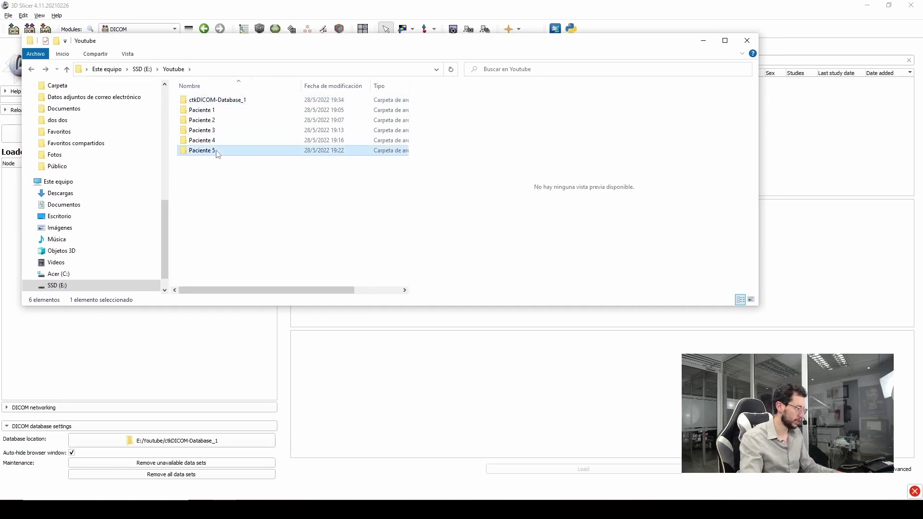
{"action": "left_click_drag", "start_coordinate": [216, 152], "coordinate": [805, 165]}
{"action": "left_click", "coordinate": [798, 170]}
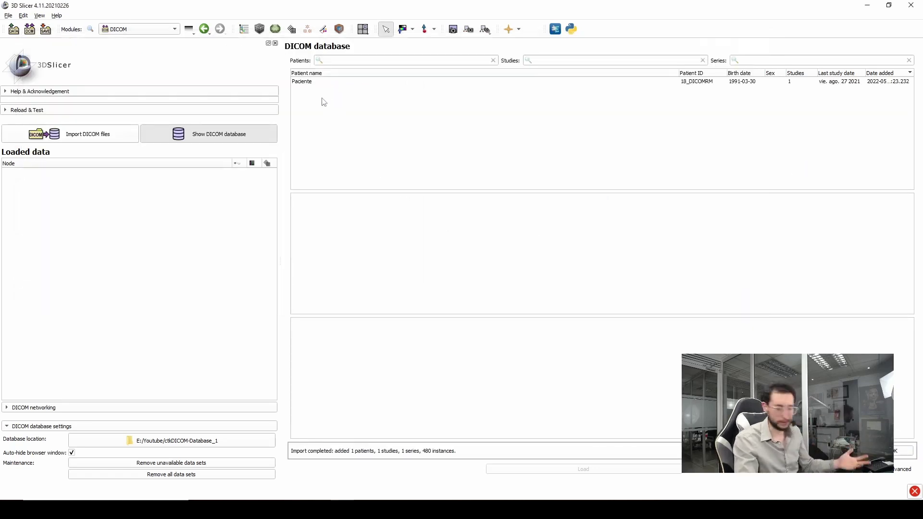
{"action": "left_click", "coordinate": [307, 82]}
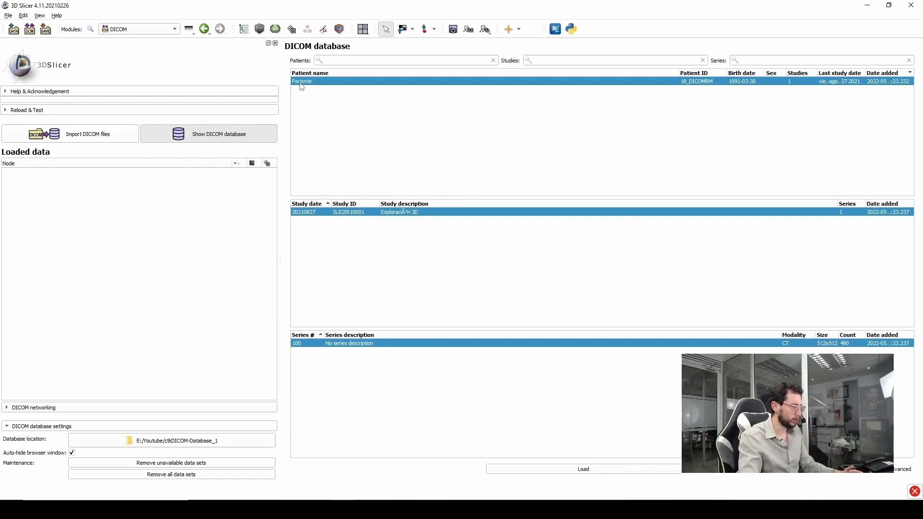
{"action": "left_click", "coordinate": [541, 471]}
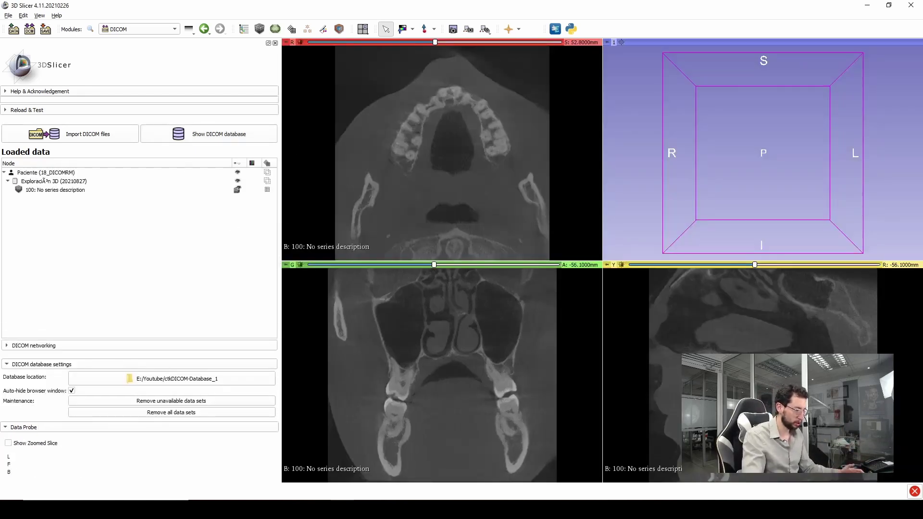
Exit 3D Slicer and discard the modifications.
{"action": "left_click", "coordinate": [910, 5]}
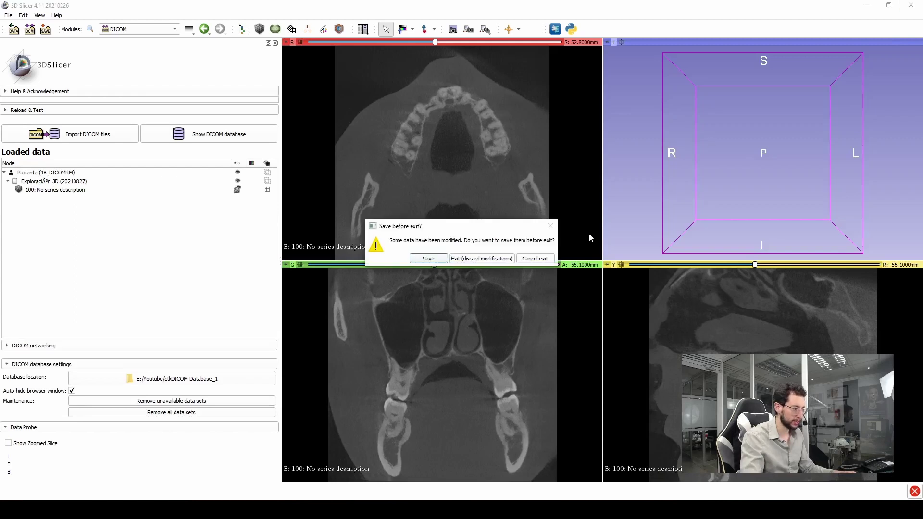
{"action": "left_click", "coordinate": [464, 258]}
{"action": "left_click_drag", "start_coordinate": [325, 290], "coordinate": [290, 290]}
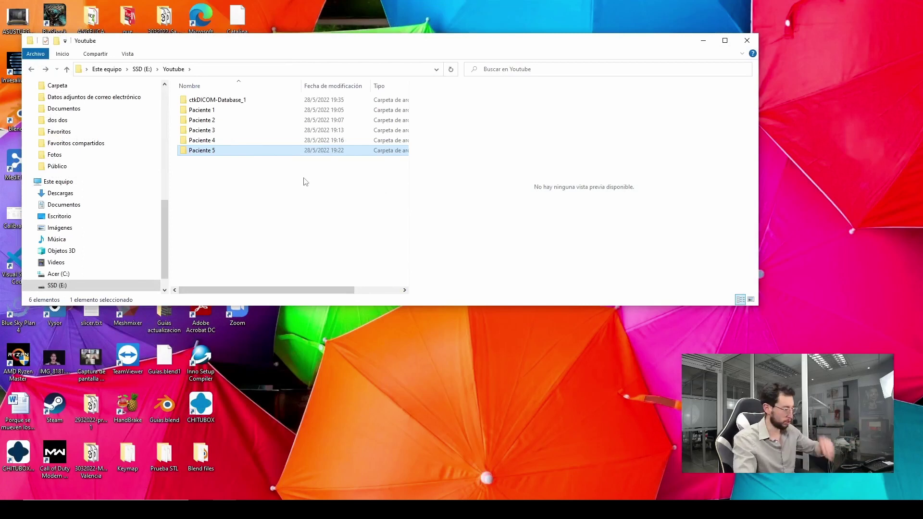
Create a folder named Nueva carpeta in the Youtube folder and move Paciente 5 into it.
{"action": "right_click", "coordinate": [208, 178]}
{"action": "mouse_move", "coordinate": [143, 321]}
{"action": "left_click", "coordinate": [231, 320]}
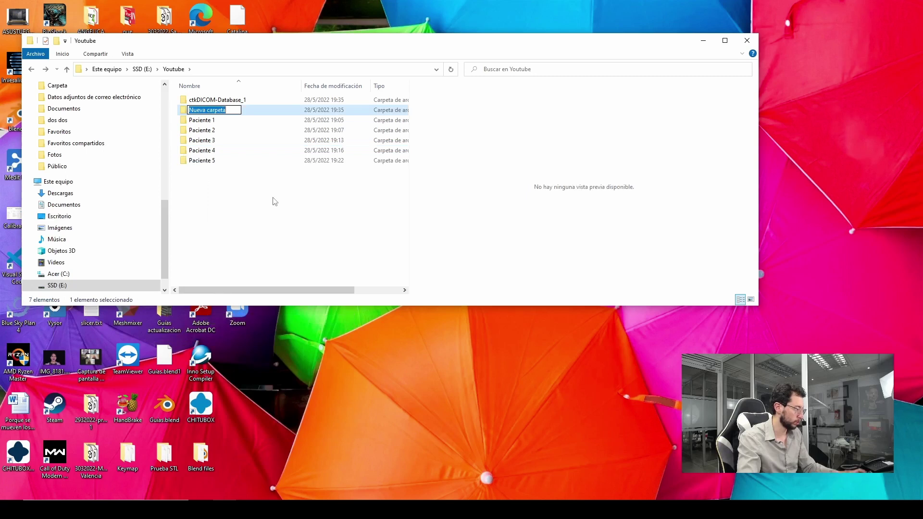
{"action": "key", "text": "Return"}
{"action": "left_click_drag", "start_coordinate": [207, 163], "coordinate": [226, 114]}
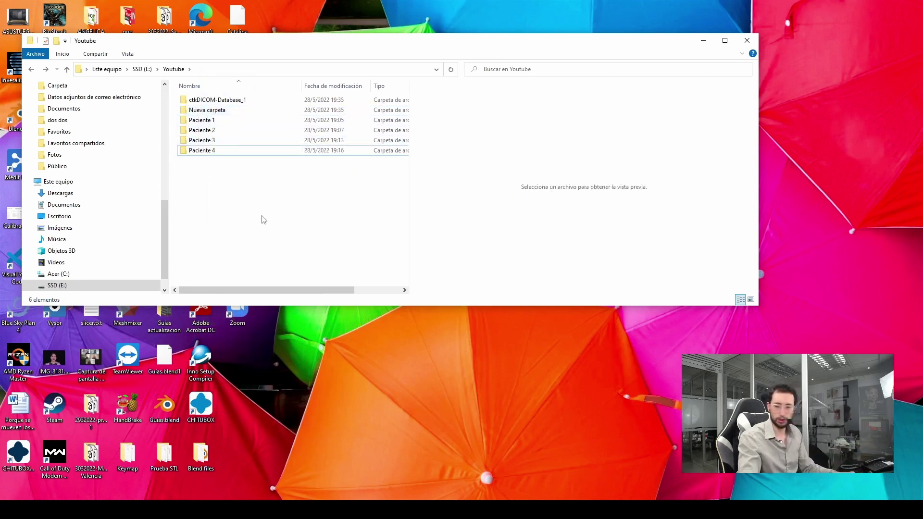
Relaunch 3D Slicer and try to load the previously imported patient from the DICOM database.
{"action": "key", "text": "super"}
{"action": "type", "text": "slicer"}
{"action": "key", "text": "Return"}
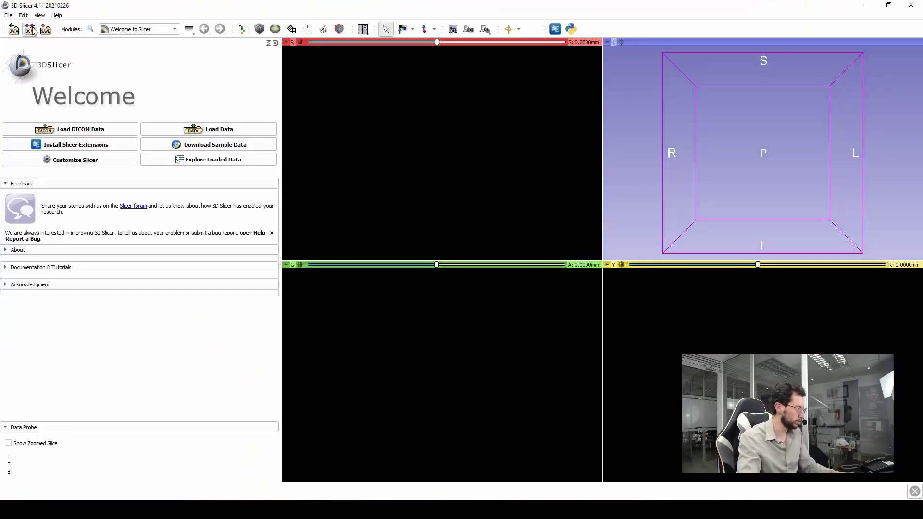
{"action": "left_click", "coordinate": [30, 30]}
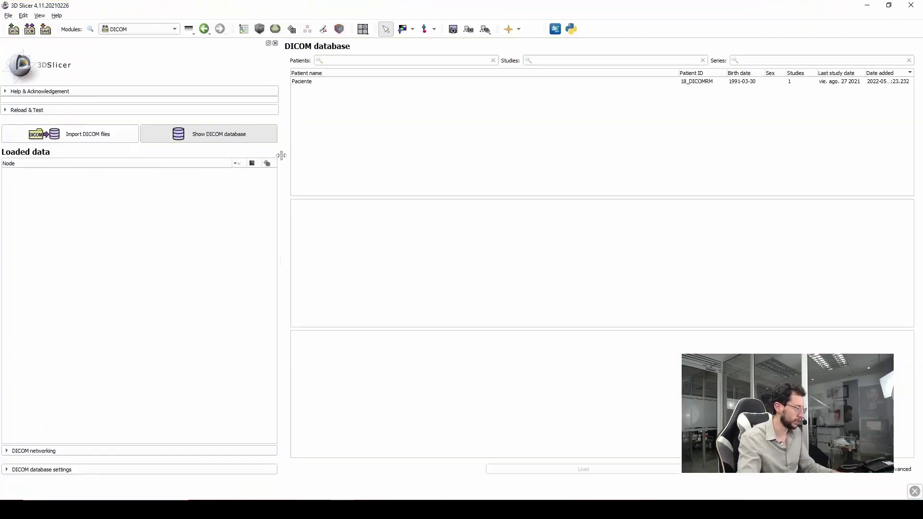
{"action": "left_click", "coordinate": [310, 85]}
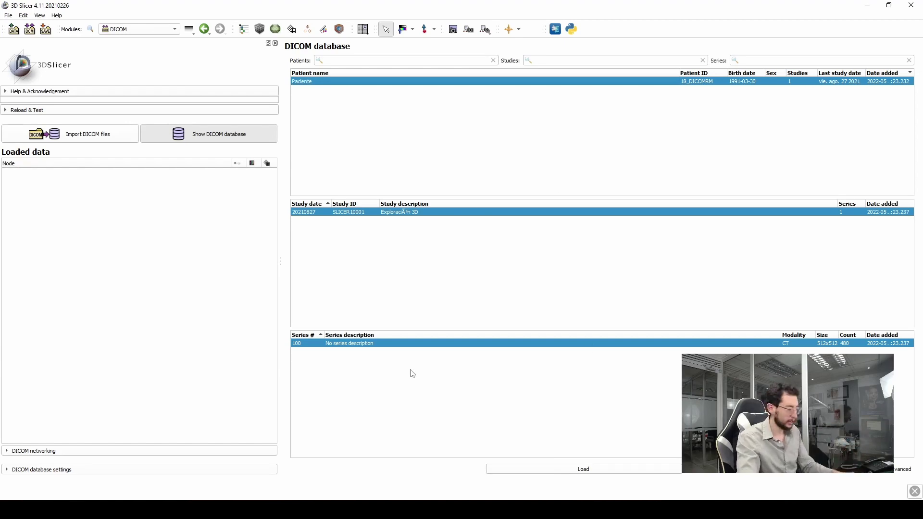
{"action": "left_click", "coordinate": [573, 470]}
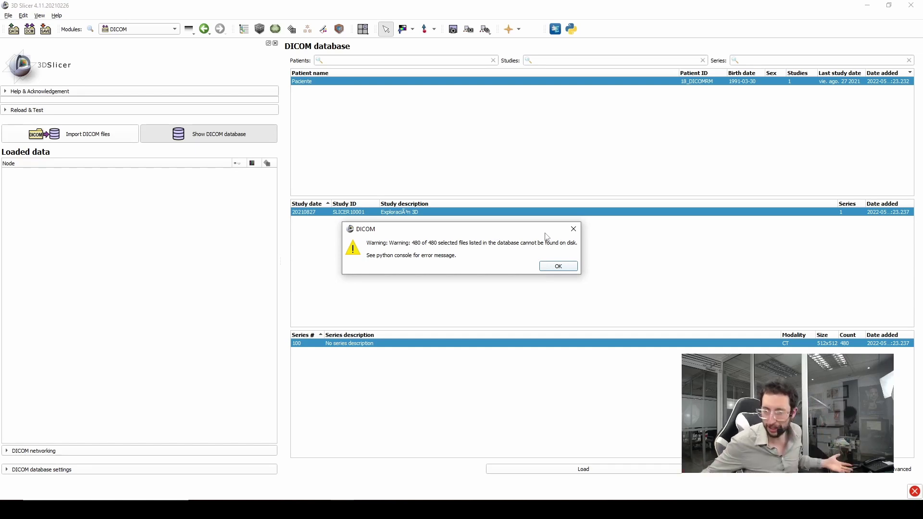
{"action": "left_click", "coordinate": [560, 265]}
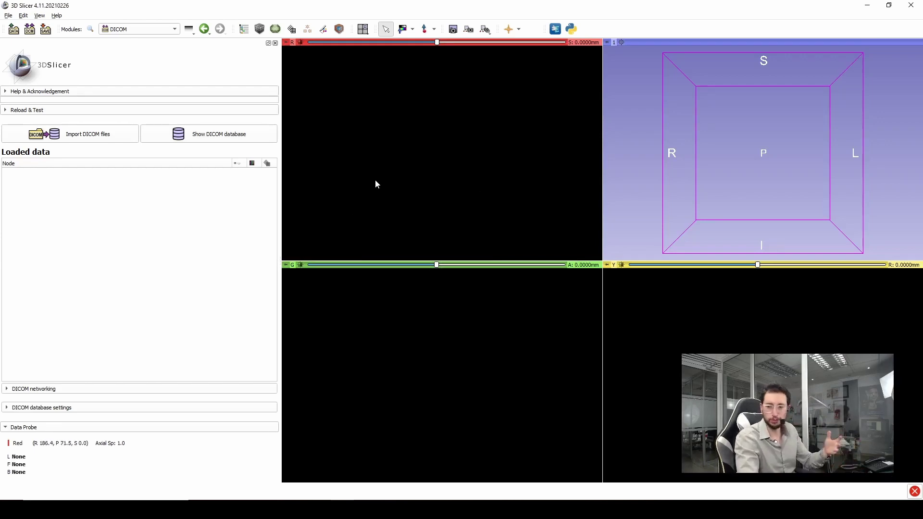
Check the contents of Nueva carpeta in File Explorer, then return to 3D Slicer.
{"action": "left_click", "coordinate": [214, 509]}
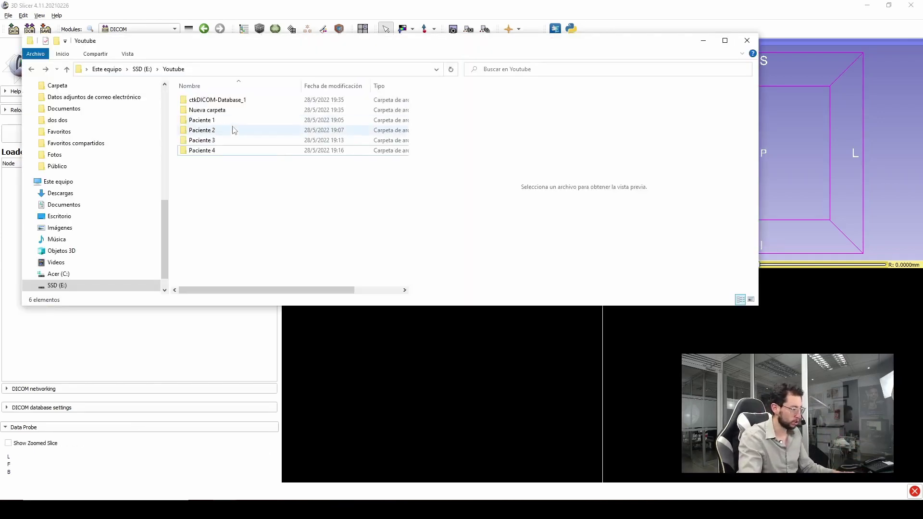
{"action": "left_click", "coordinate": [222, 112]}
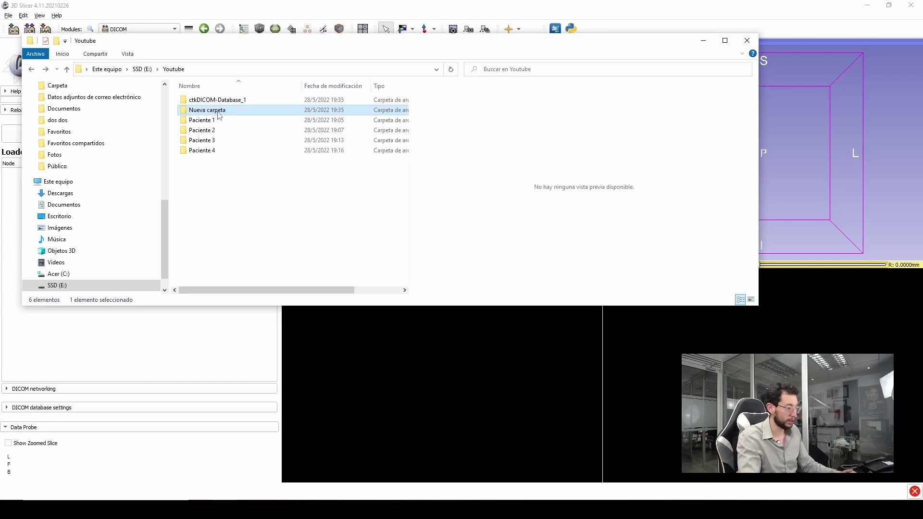
{"action": "double_click", "coordinate": [219, 111]}
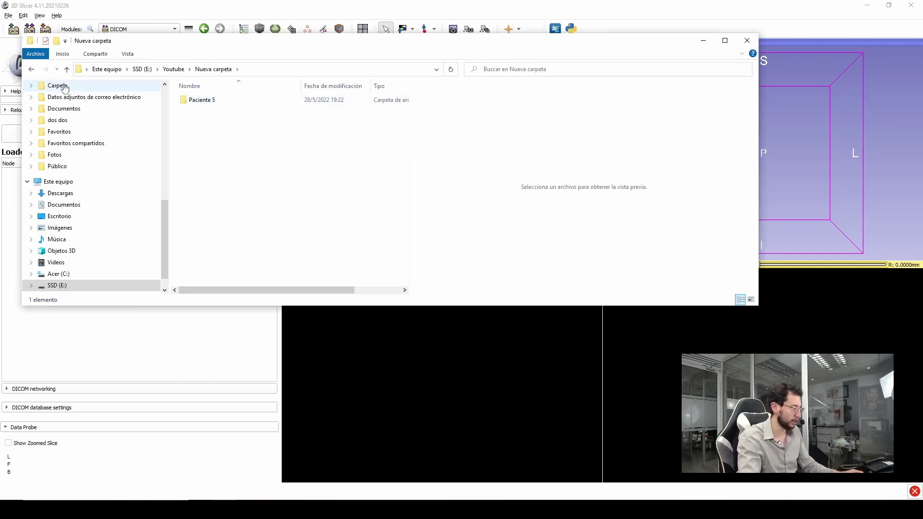
{"action": "key", "text": "BackSpace"}
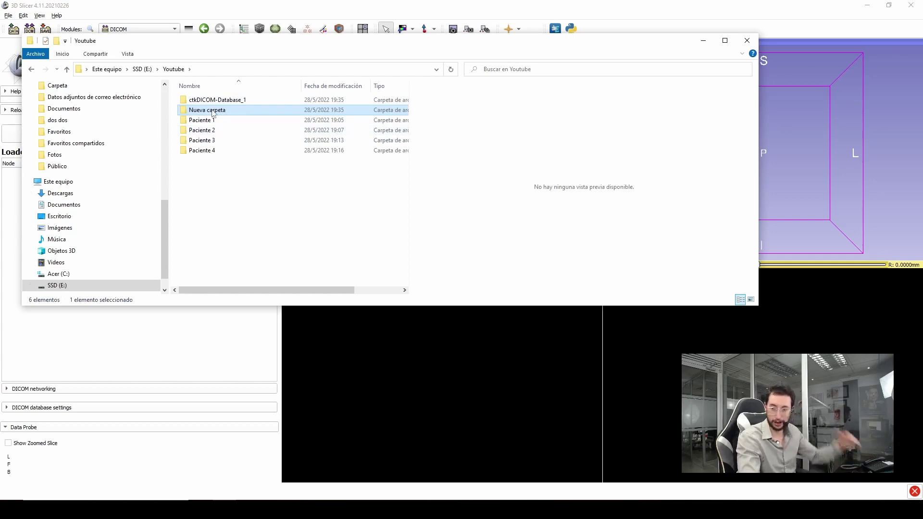
{"action": "left_click", "coordinate": [446, 398]}
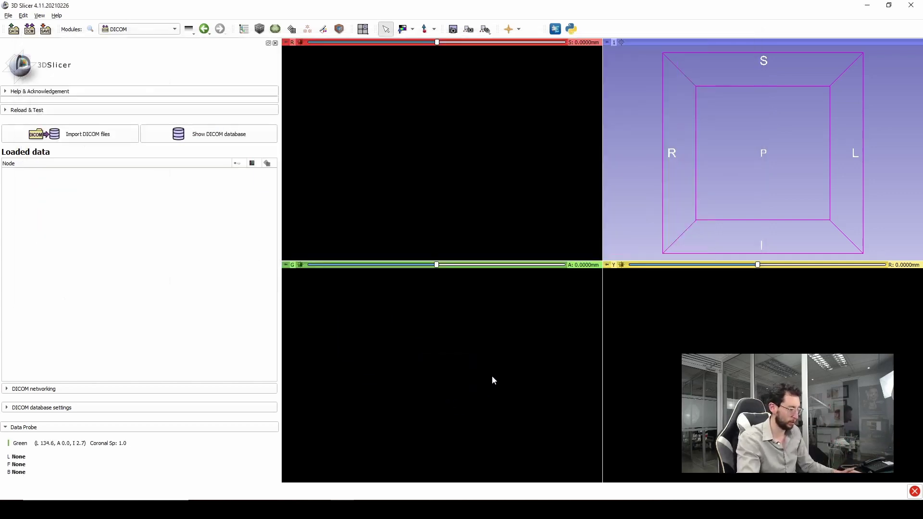
Re-import Nueva carpeta from the Youtube folder into the DICOM database and load its patient scan.
{"action": "left_click", "coordinate": [29, 30]}
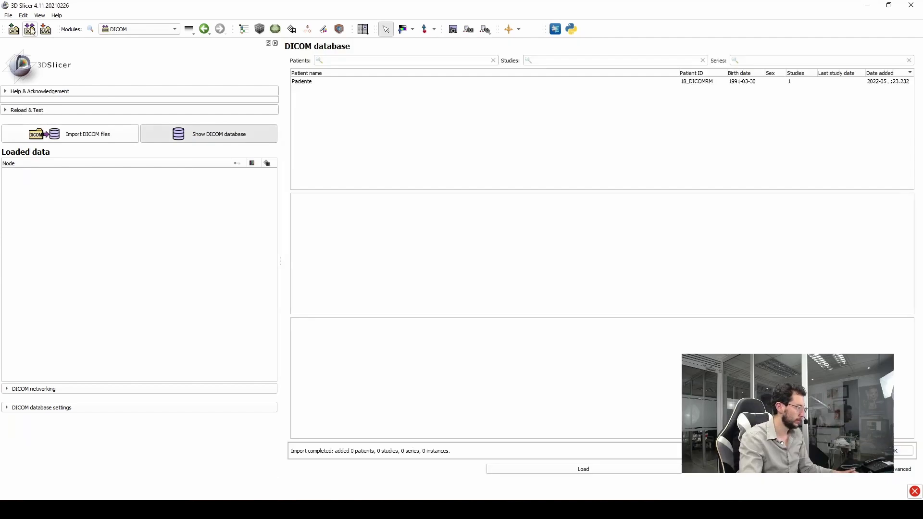
{"action": "left_click", "coordinate": [231, 496]}
{"action": "left_click_drag", "start_coordinate": [230, 110], "coordinate": [830, 351]}
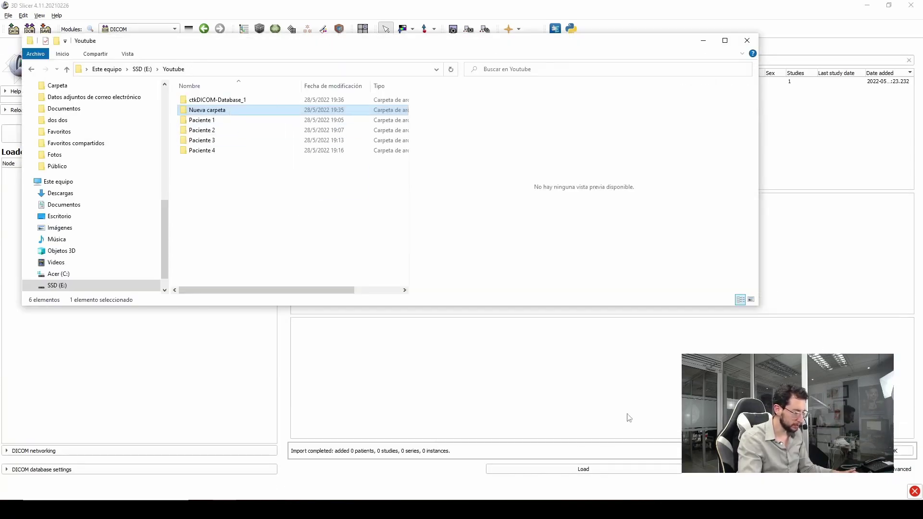
{"action": "left_click", "coordinate": [748, 476]}
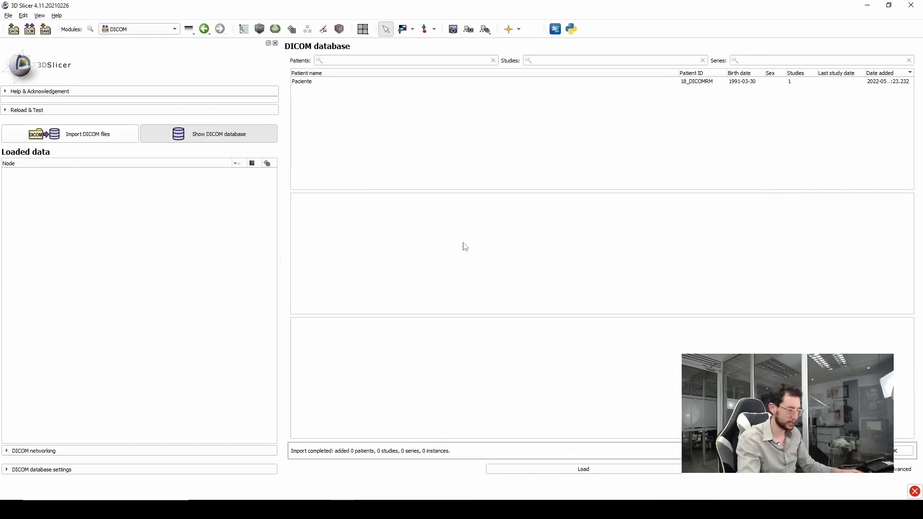
{"action": "left_click", "coordinate": [353, 82]}
{"action": "left_click", "coordinate": [566, 471]}
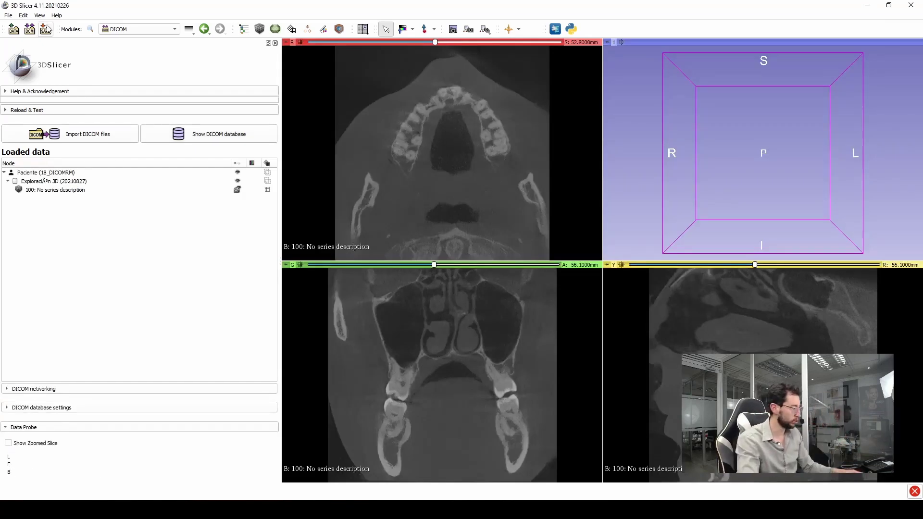
Reopen the DICOM database, and in File Explorer delete Nueva carpeta from the Youtube folder.
{"action": "left_click", "coordinate": [29, 29]}
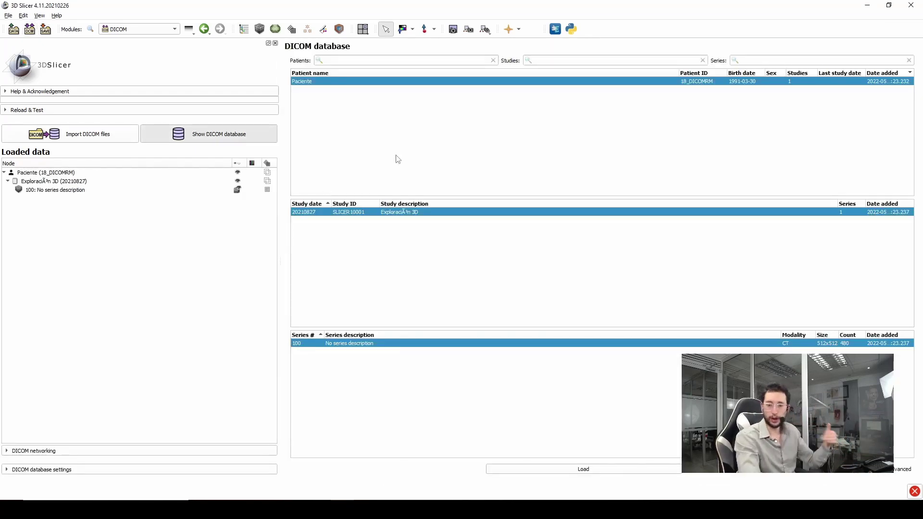
{"action": "key", "text": "alt+Tab"}
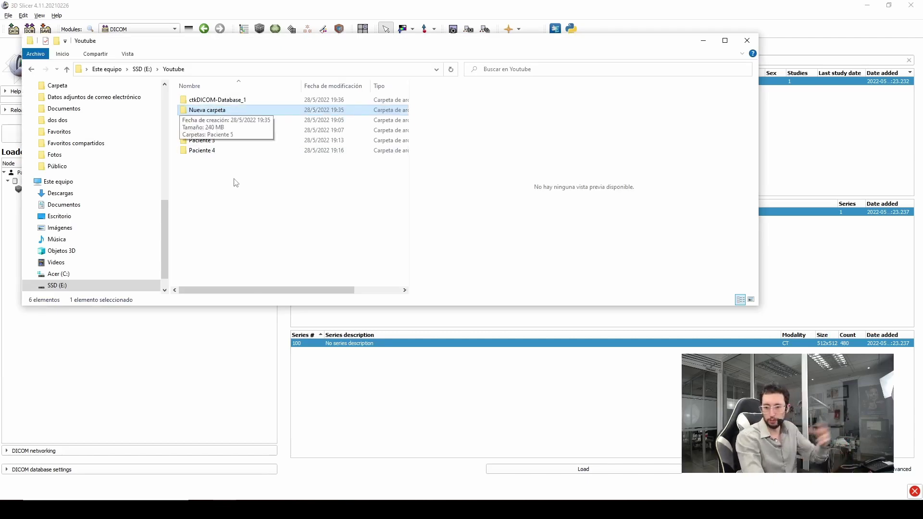
{"action": "key", "text": "Delete"}
{"action": "key", "text": "Return"}
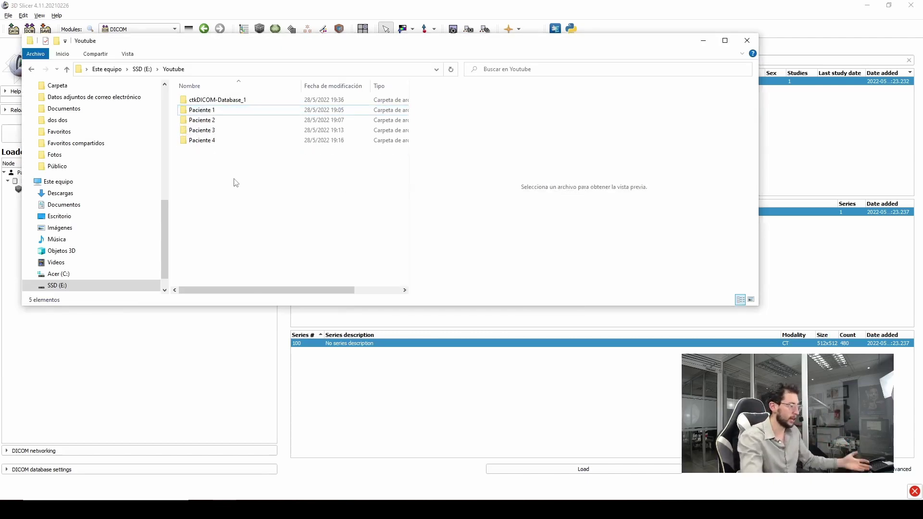
Return to 3D Slicer and try to load the patient whose source folder was deleted.
{"action": "left_click", "coordinate": [455, 406]}
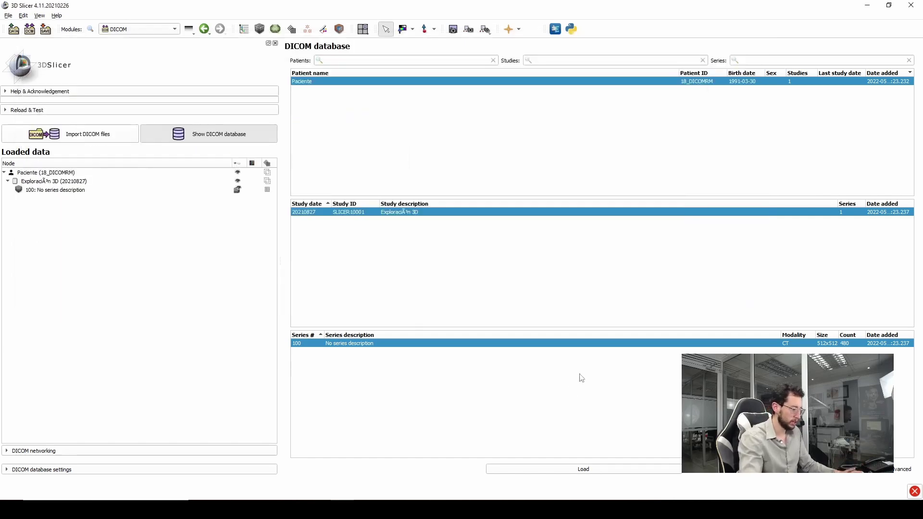
{"action": "left_click", "coordinate": [564, 471]}
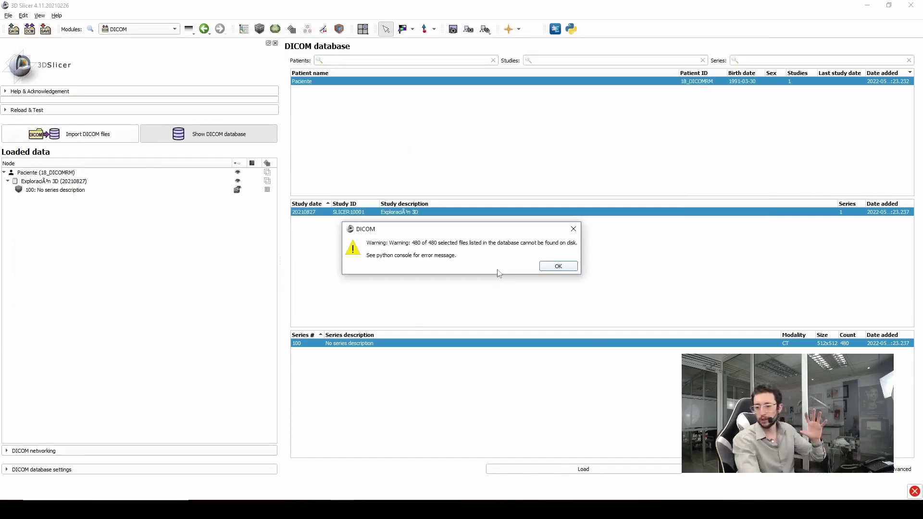
{"action": "left_click", "coordinate": [559, 267]}
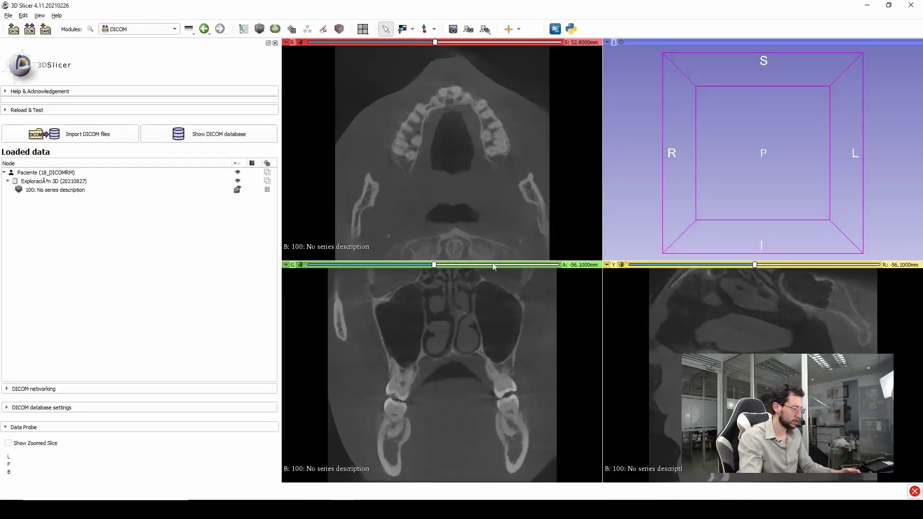
Exit 3D Slicer discarding the modifications, and launch it again.
{"action": "left_click", "coordinate": [910, 5]}
{"action": "key", "text": "super"}
{"action": "key", "text": "super"}
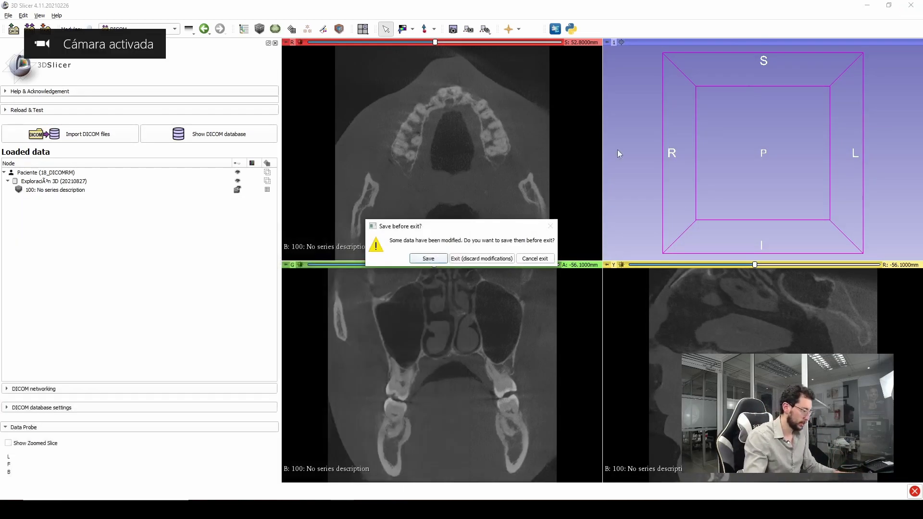
{"action": "left_click", "coordinate": [482, 258]}
{"action": "key", "text": "super"}
{"action": "type", "text": "slicer"}
{"action": "key", "text": "Return"}
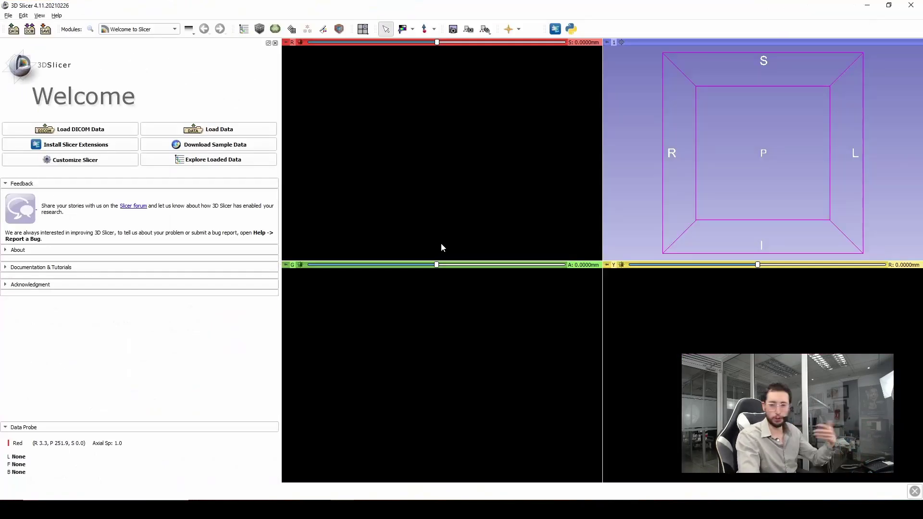
Try to load the patient listed in the DICOM database in the restarted session.
{"action": "left_click", "coordinate": [30, 28]}
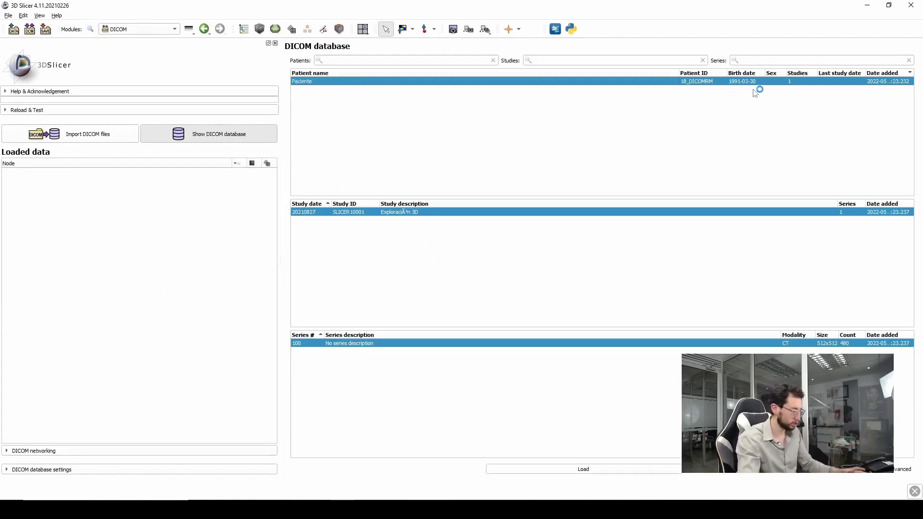
{"action": "left_click", "coordinate": [582, 468]}
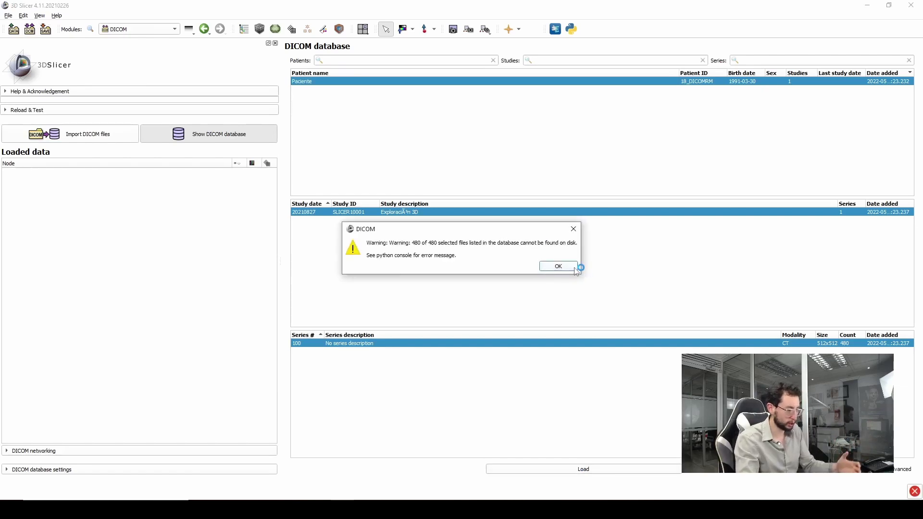
{"action": "left_click", "coordinate": [557, 266]}
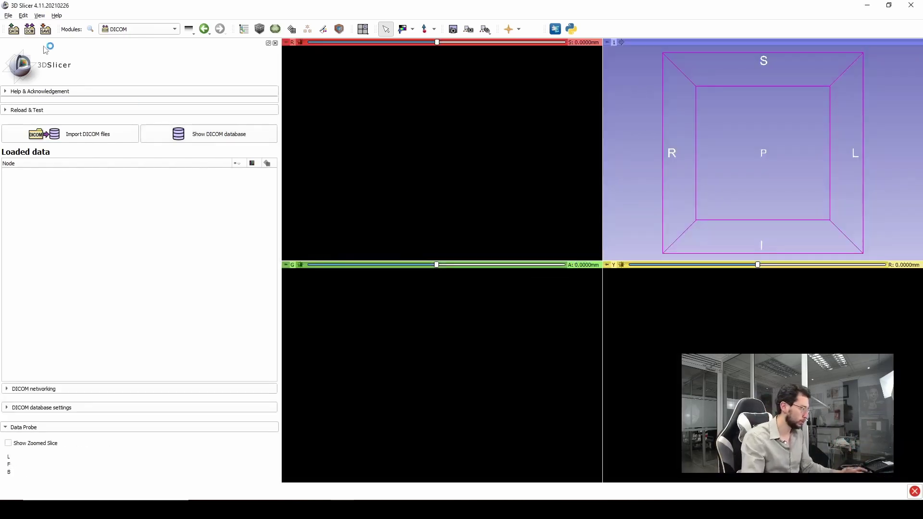
Remove the unavailable data sets from the DICOM database, accepting the removal for all affected series.
{"action": "left_click", "coordinate": [29, 29]}
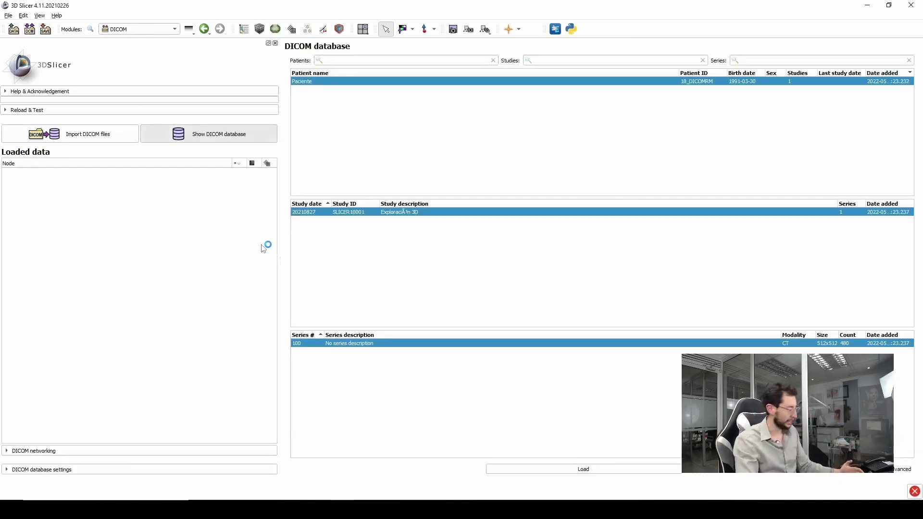
{"action": "left_click", "coordinate": [60, 470]}
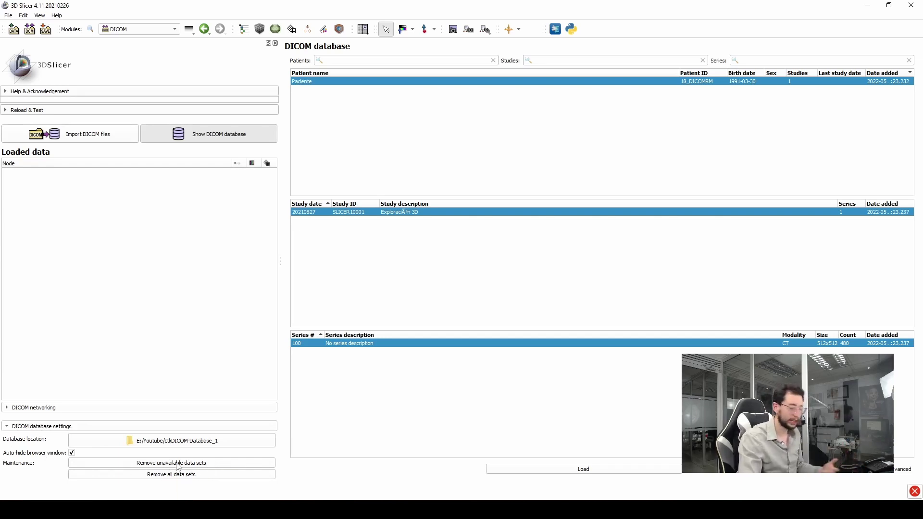
{"action": "left_click", "coordinate": [209, 464]}
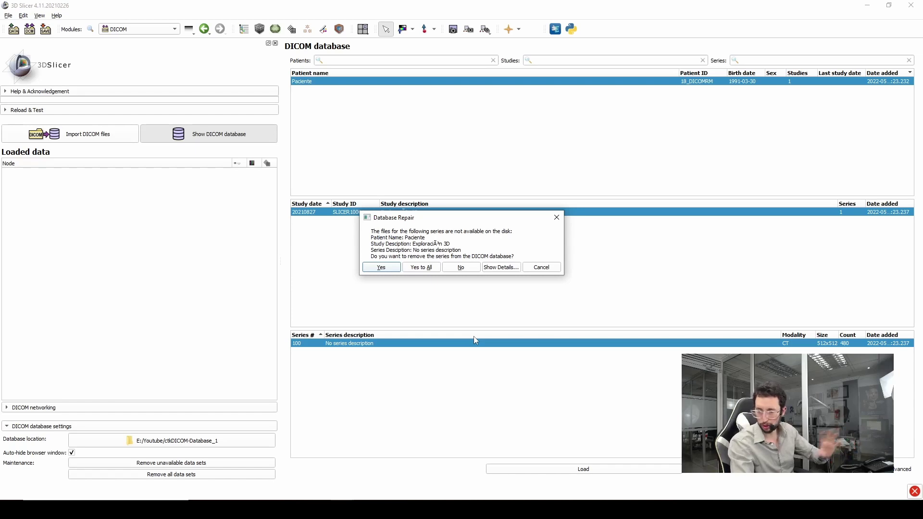
{"action": "left_click", "coordinate": [421, 268]}
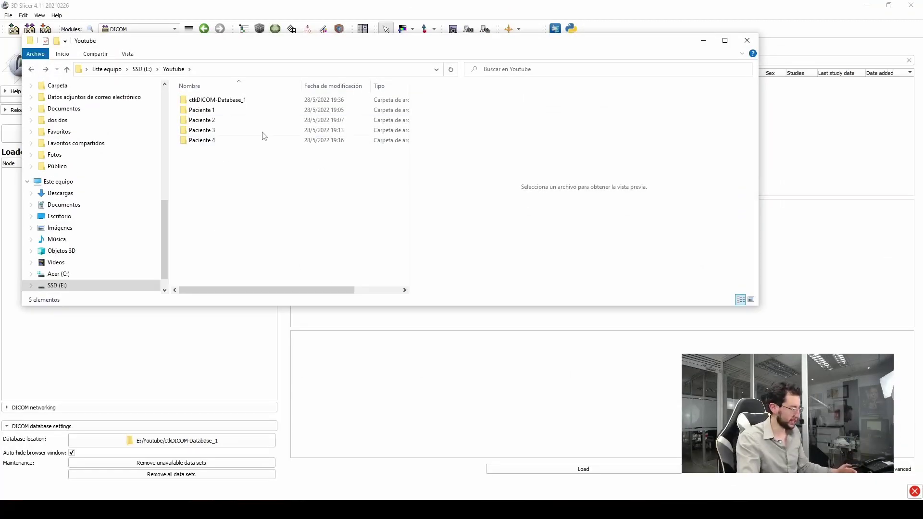
Import the whole Youtube folder from the SSD (E:) drive into the DICOM database.
{"action": "left_click", "coordinate": [67, 69]}
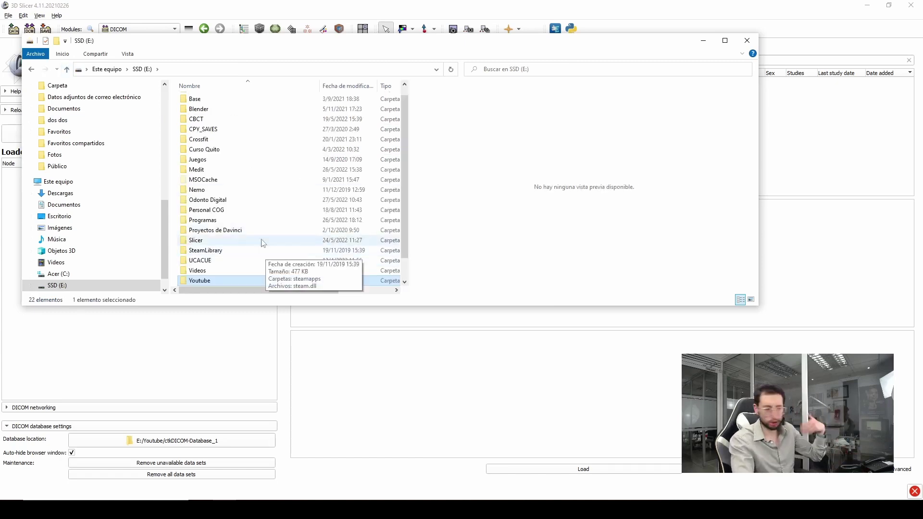
{"action": "left_click_drag", "start_coordinate": [371, 43], "coordinate": [351, 395]}
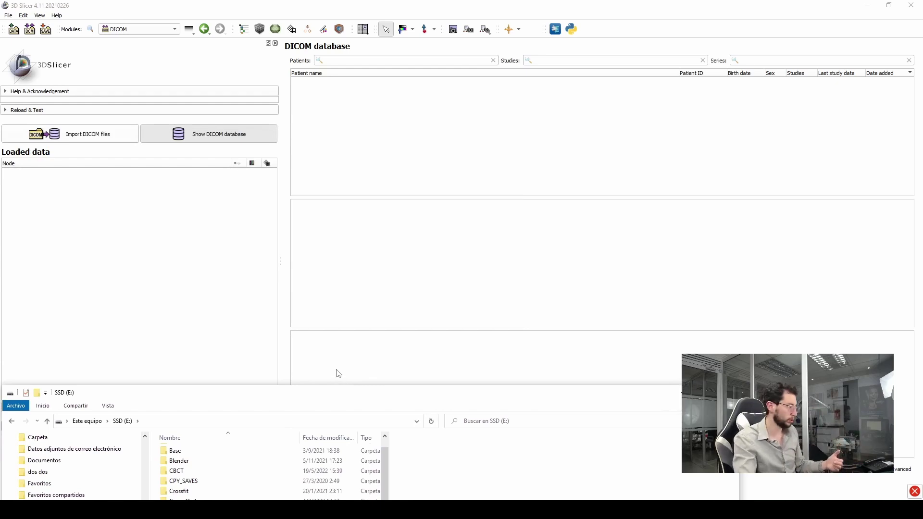
{"action": "left_click_drag", "start_coordinate": [183, 401], "coordinate": [105, 112]}
{"action": "left_click_drag", "start_coordinate": [110, 343], "coordinate": [781, 263]}
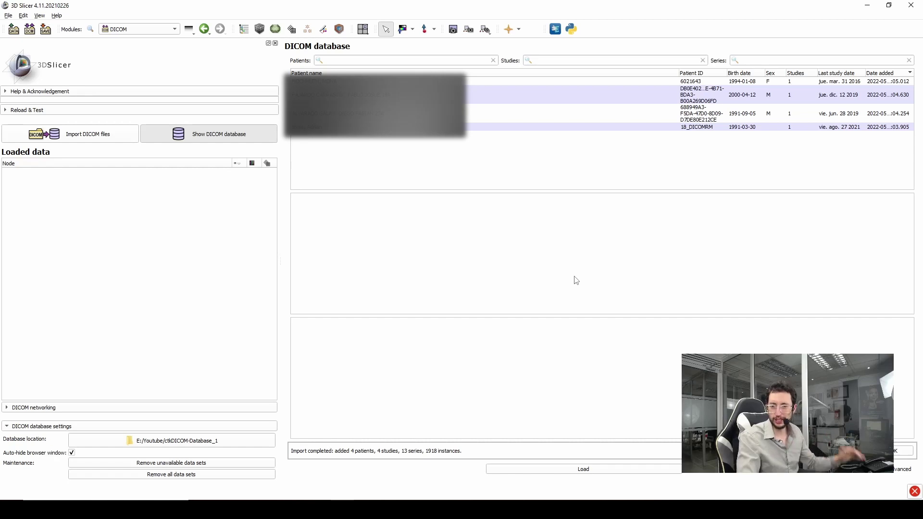
Remove all data sets from the DICOM database and look at its database location setting.
{"action": "left_click", "coordinate": [156, 476]}
{"action": "left_click", "coordinate": [528, 265]}
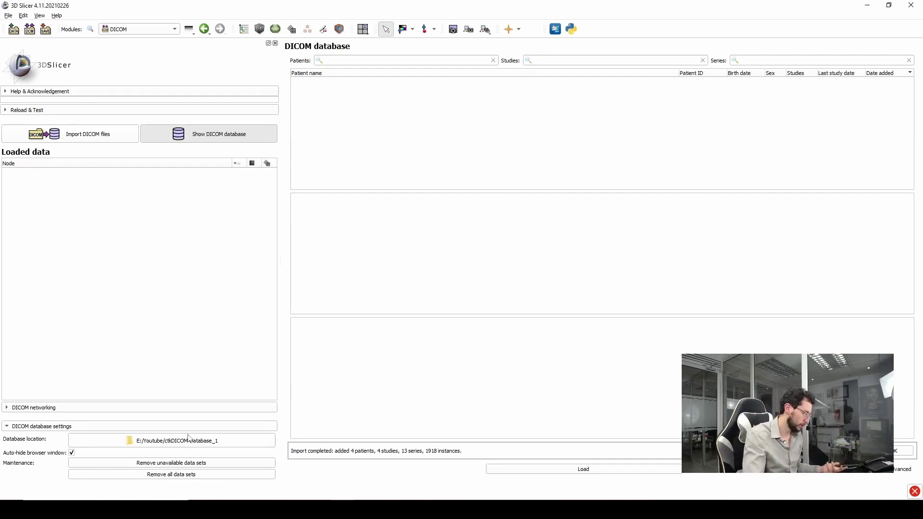
{"action": "left_click", "coordinate": [188, 439]}
{"action": "left_click", "coordinate": [595, 341]}
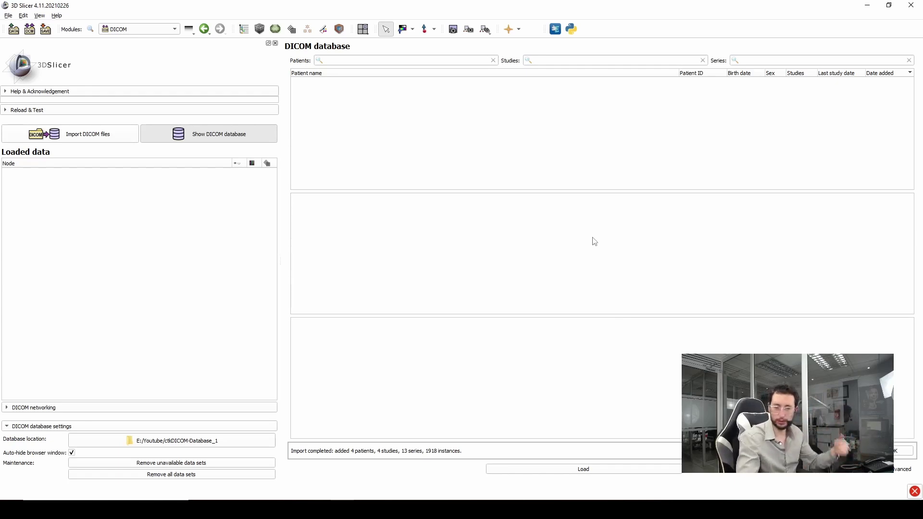
{"action": "left_click", "coordinate": [459, 61]}
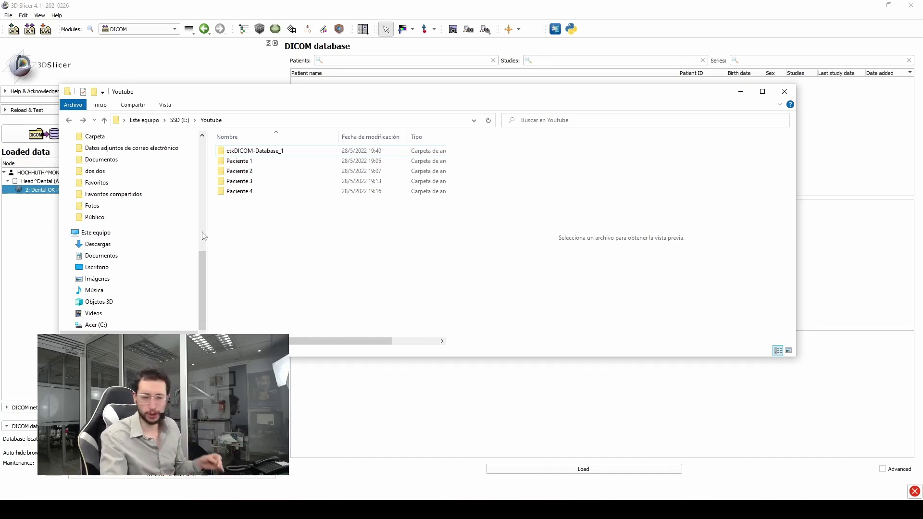
Examine the properties of the Paciente 4 folder in File Explorer and close them without changes.
{"action": "left_click", "coordinate": [254, 194]}
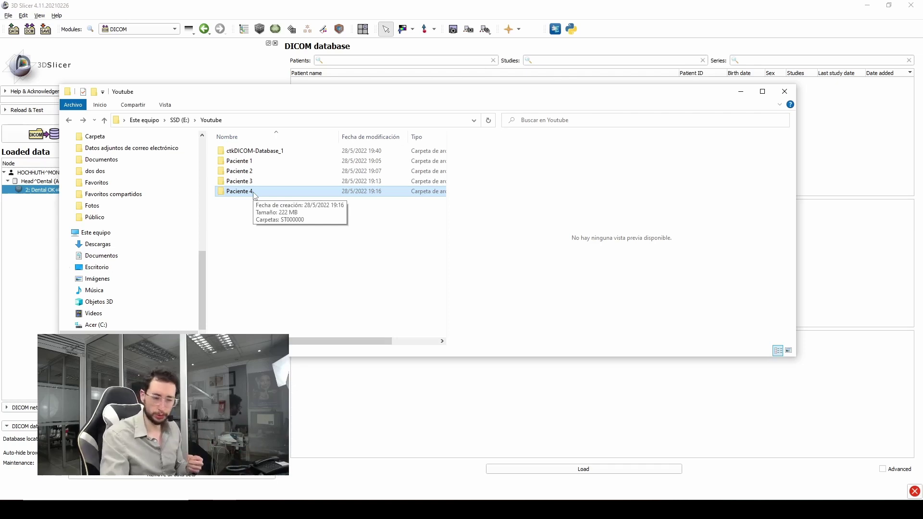
{"action": "right_click", "coordinate": [254, 194]}
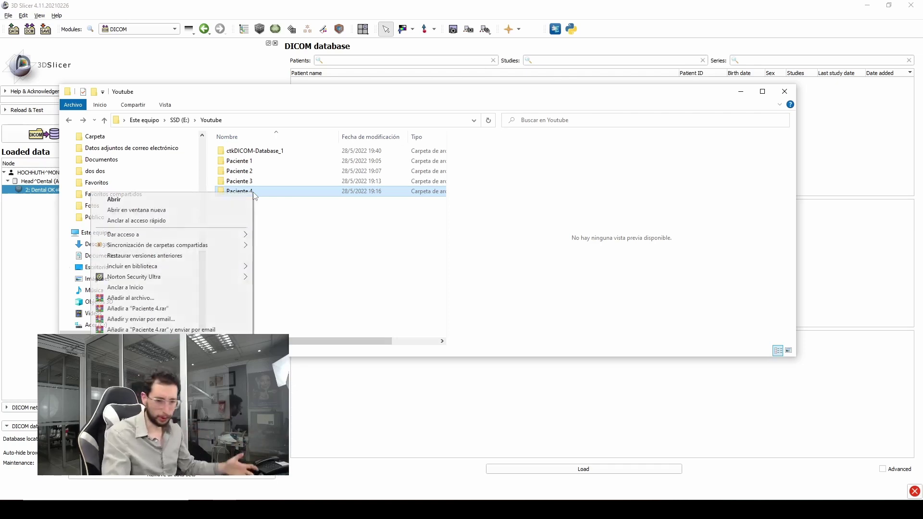
{"action": "key", "text": "Escape"}
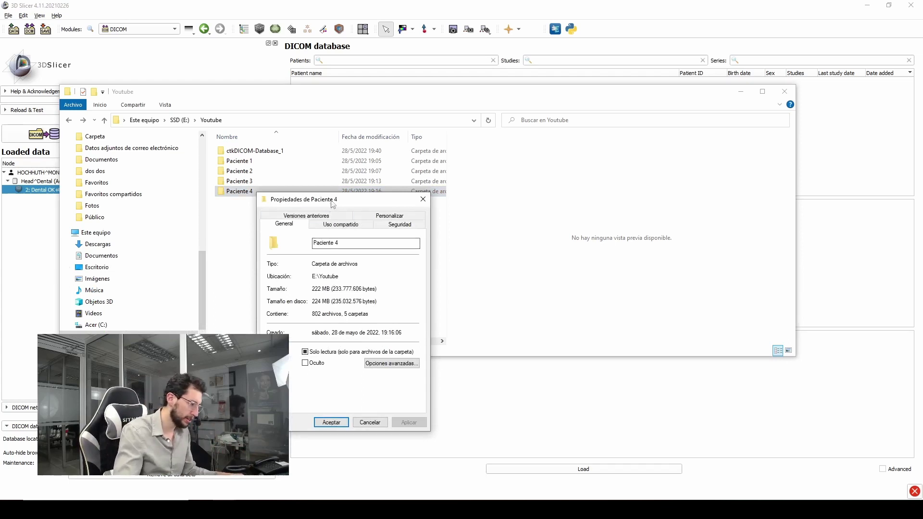
{"action": "left_click_drag", "start_coordinate": [332, 205], "coordinate": [403, 142]}
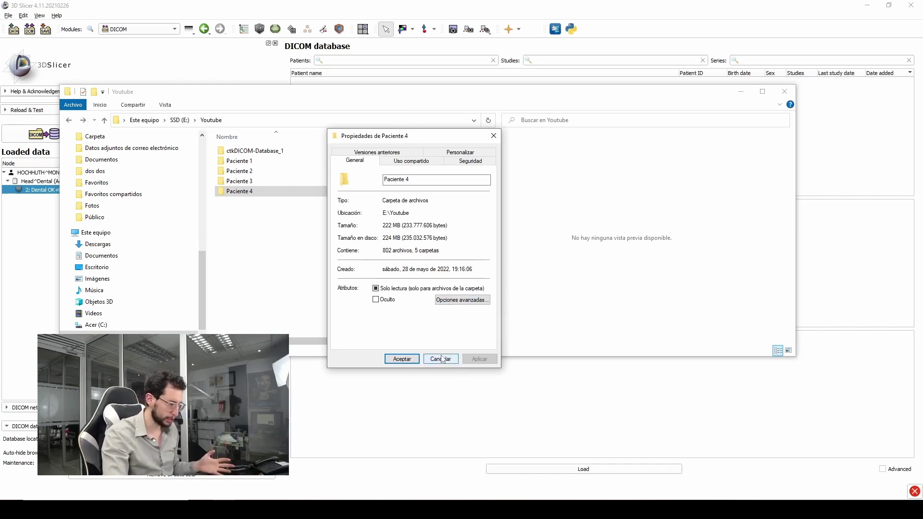
{"action": "left_click", "coordinate": [440, 359]}
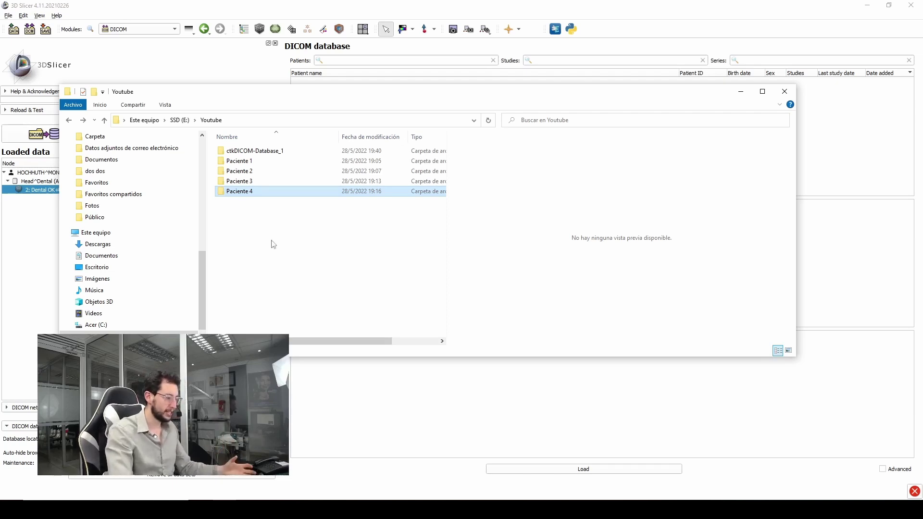
Import the Paciente 4 folder into the DICOM database and inspect the image counts of its series.
{"action": "left_click_drag", "start_coordinate": [241, 198], "coordinate": [832, 178]}
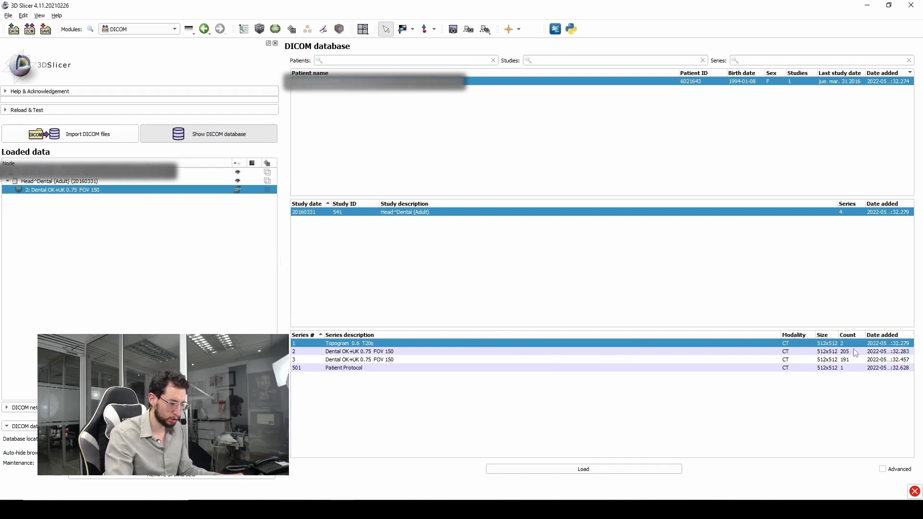
{"action": "left_click", "coordinate": [849, 361]}
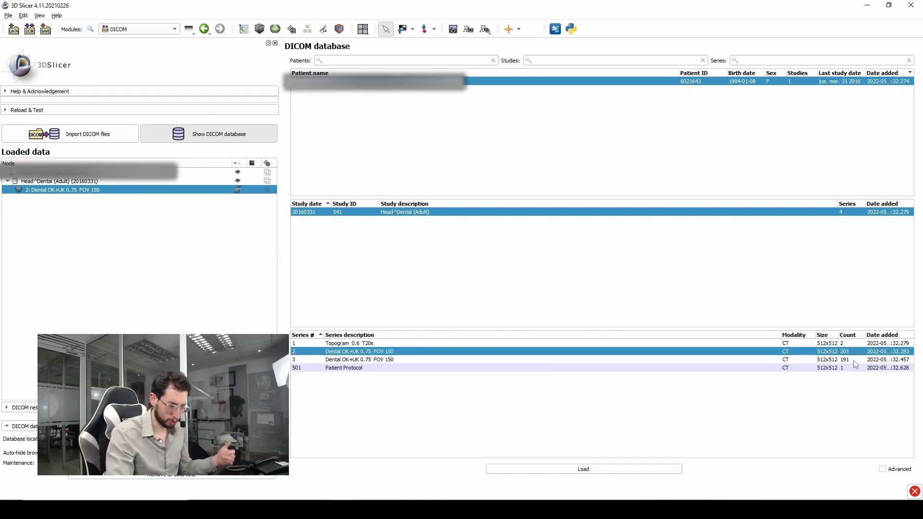
{"action": "left_click", "coordinate": [854, 367]}
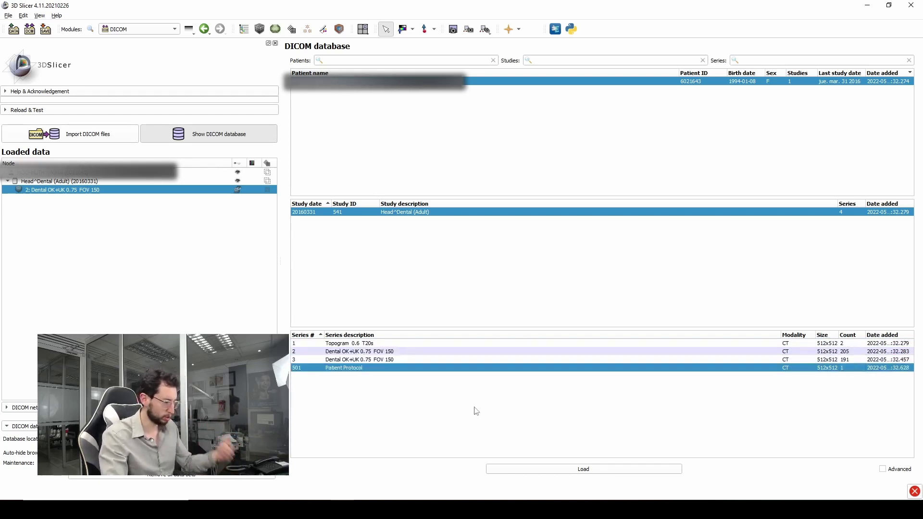
Load all of the patient's series together, from Topogram 0.6 T20s to Patient Protocol, accepting the load warnings.
{"action": "left_click", "coordinate": [433, 344], "text": "shift"}
{"action": "left_click", "coordinate": [552, 469]}
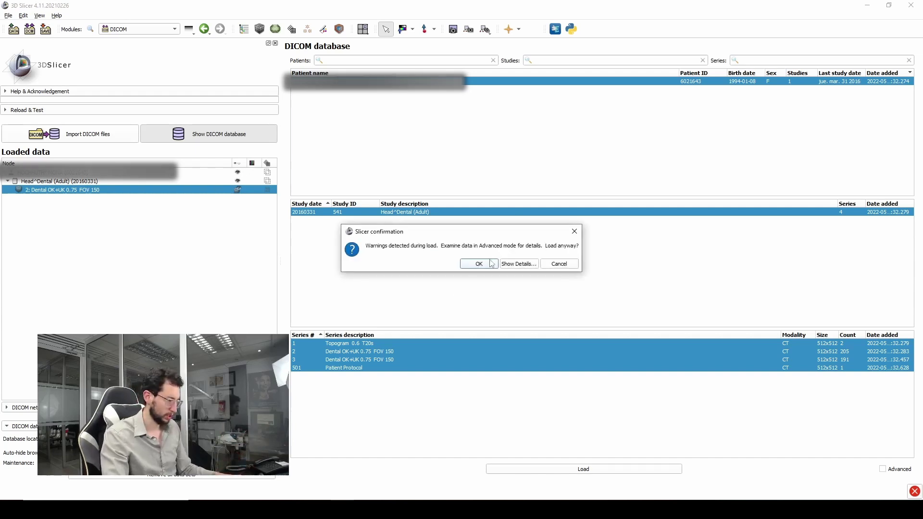
{"action": "left_click", "coordinate": [479, 263]}
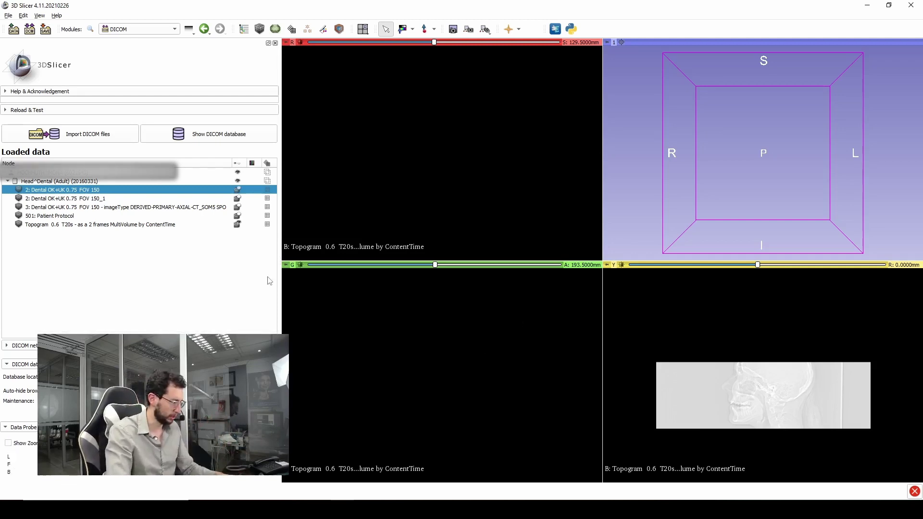
Display each loaded volume in turn in the slice views, from the Topogram and Patient Protocol to the Dental OK+UK 0.75 FOV 150 volumes.
{"action": "left_click", "coordinate": [239, 225]}
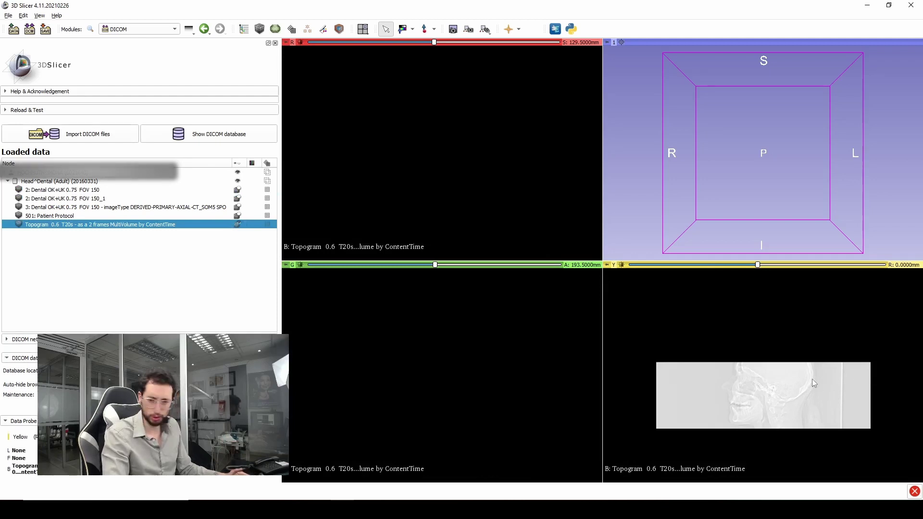
{"action": "left_click", "coordinate": [237, 216]}
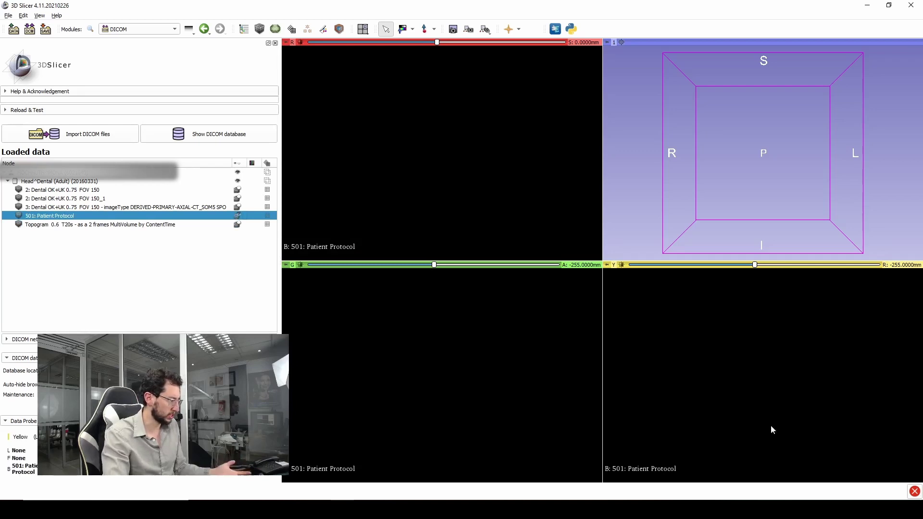
{"action": "left_click", "coordinate": [237, 208]}
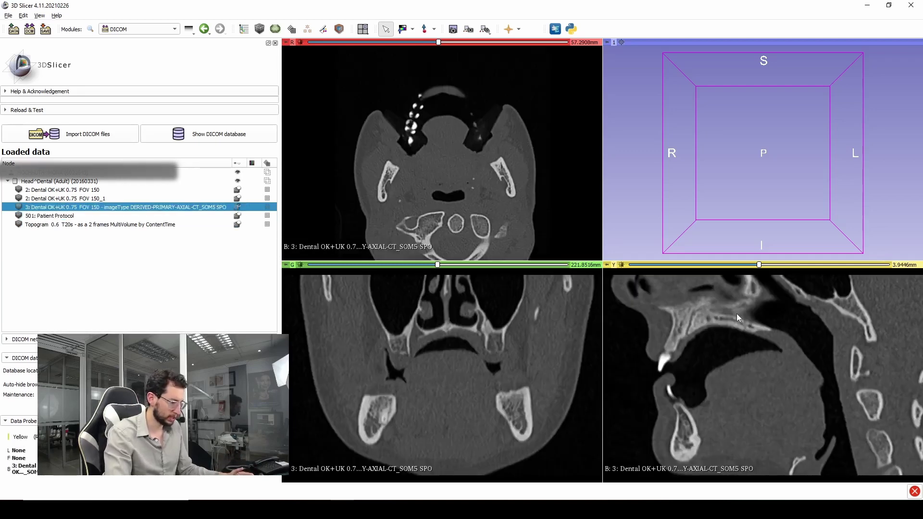
{"action": "left_click", "coordinate": [237, 198]}
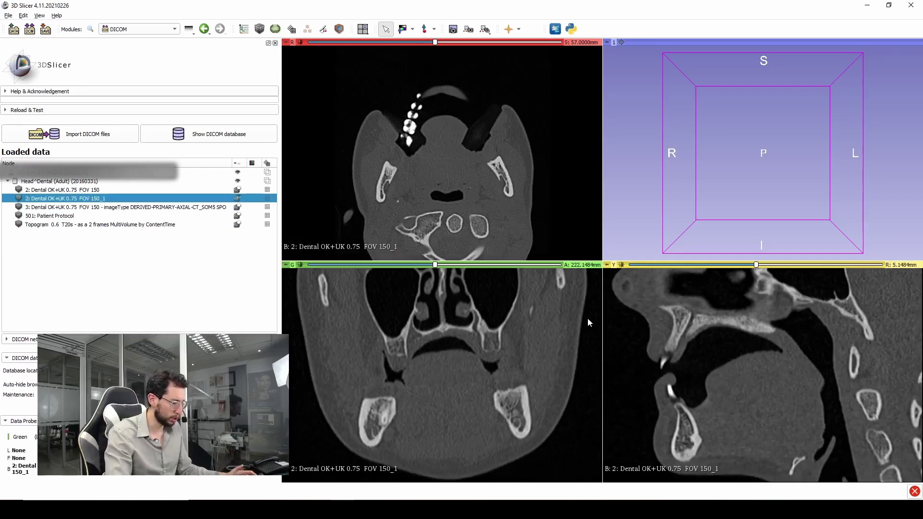
{"action": "left_click", "coordinate": [237, 190]}
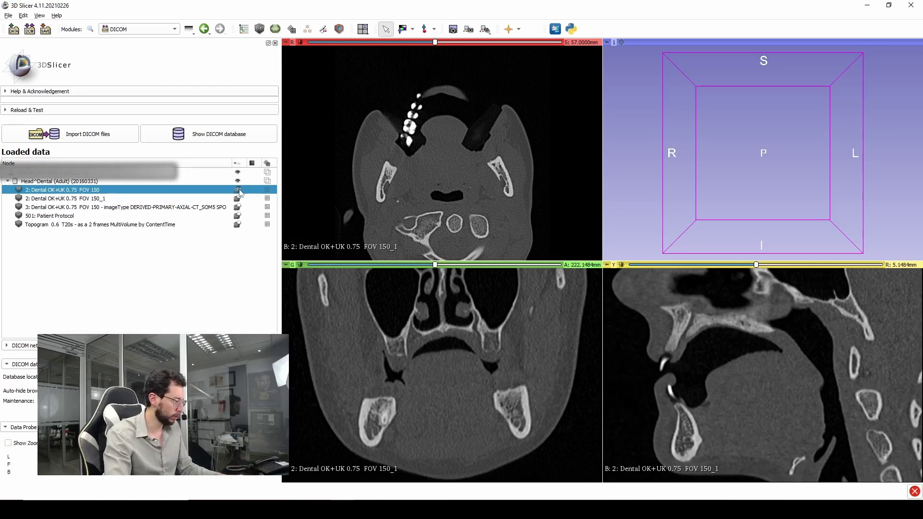
{"action": "scroll", "coordinate": [565, 310], "scroll_direction": "up", "scroll_amount": 1}
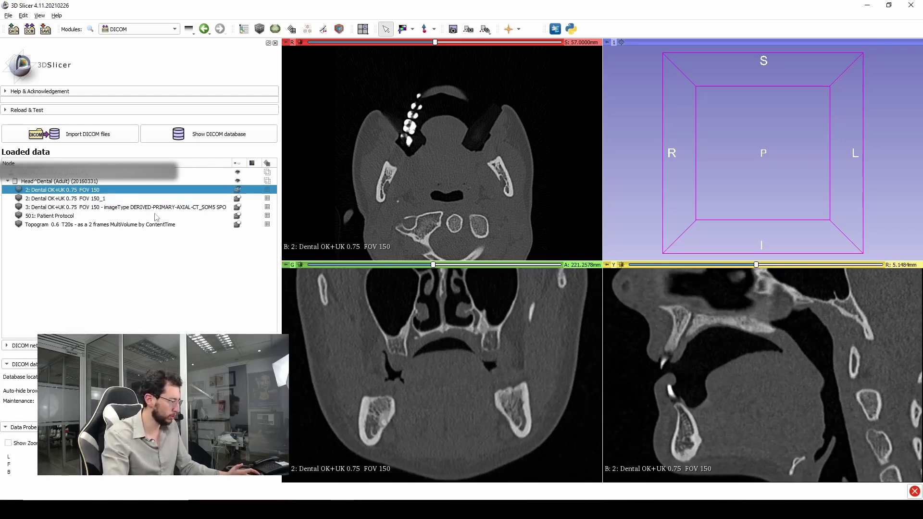
Display the series 3 Dental OK+UK 0.75 FOV 150 volume and browse its axial slices around the teeth.
{"action": "left_click", "coordinate": [237, 207]}
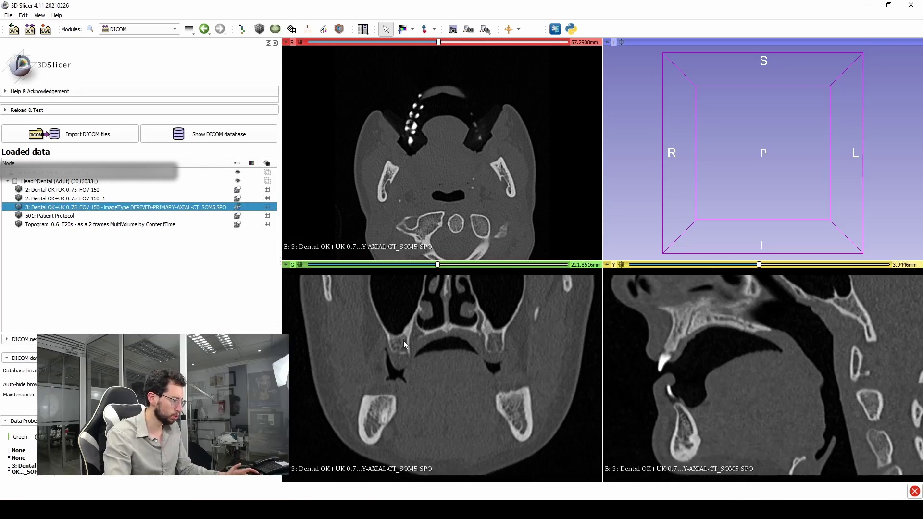
{"action": "scroll", "coordinate": [442, 56], "scroll_direction": "up", "scroll_amount": 7}
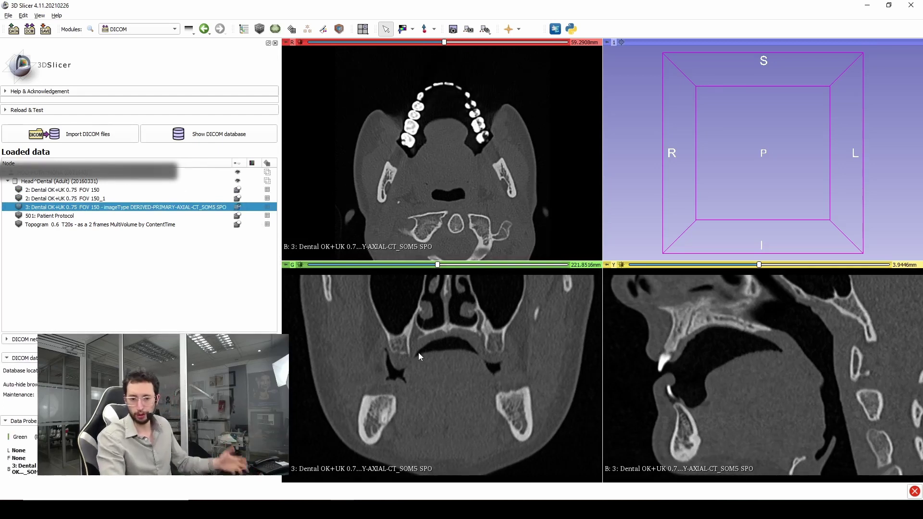
{"action": "left_click_drag", "start_coordinate": [444, 42], "coordinate": [456, 42]}
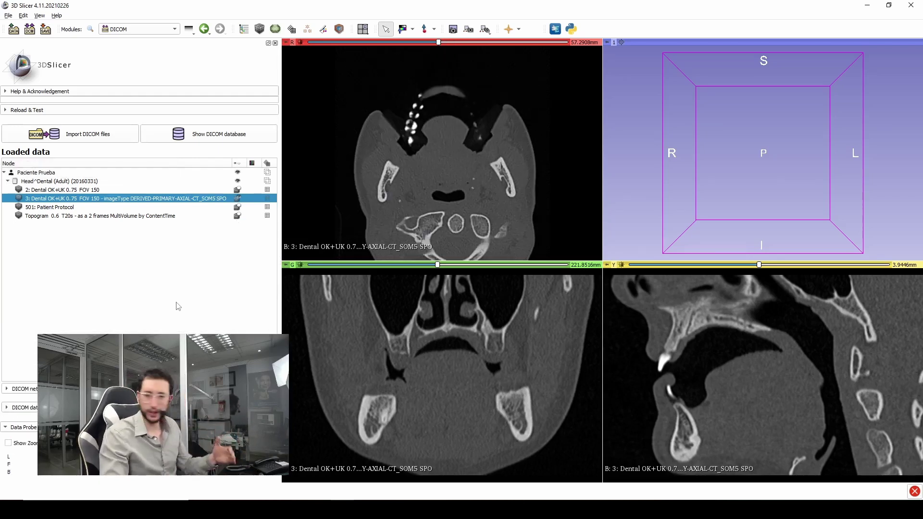
Start a DICOM export in series mode with the series 3 Dental OK+UK 0.75 FOV 150 volume as the selected node.
{"action": "right_click", "coordinate": [149, 198]}
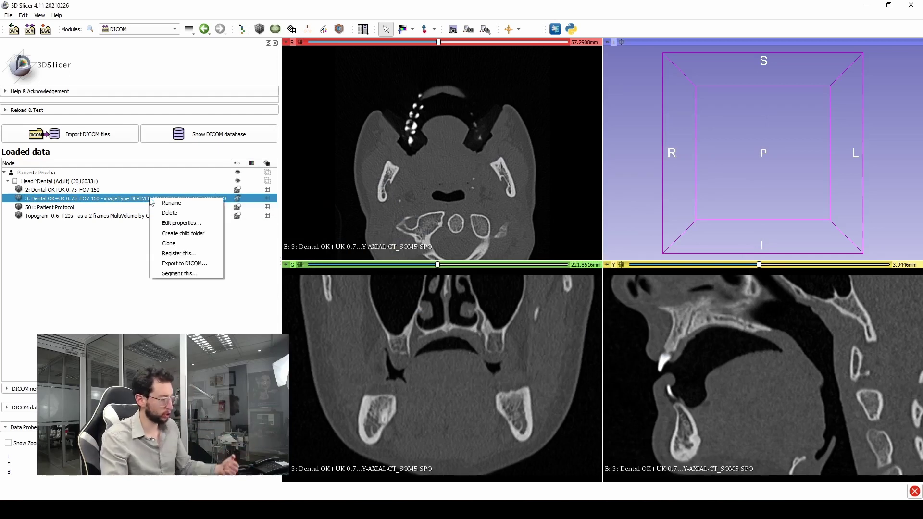
{"action": "left_click", "coordinate": [185, 263]}
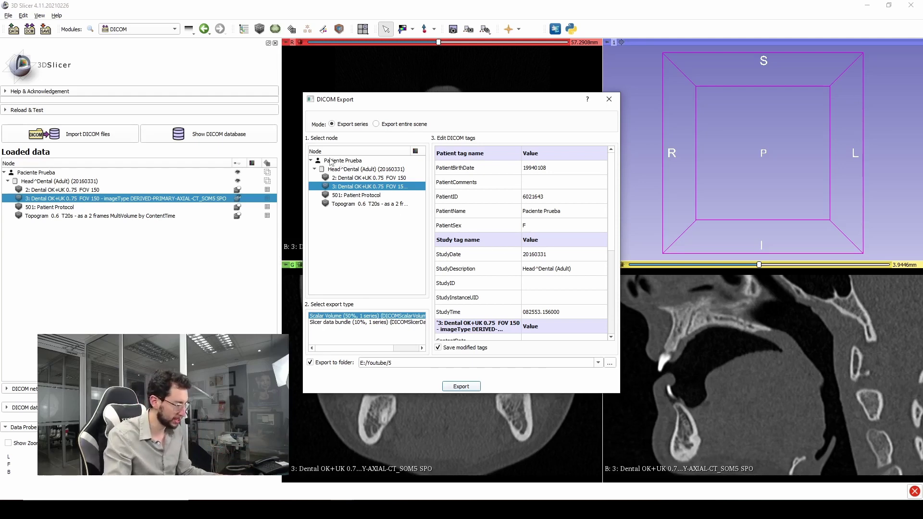
{"action": "left_click", "coordinate": [348, 162]}
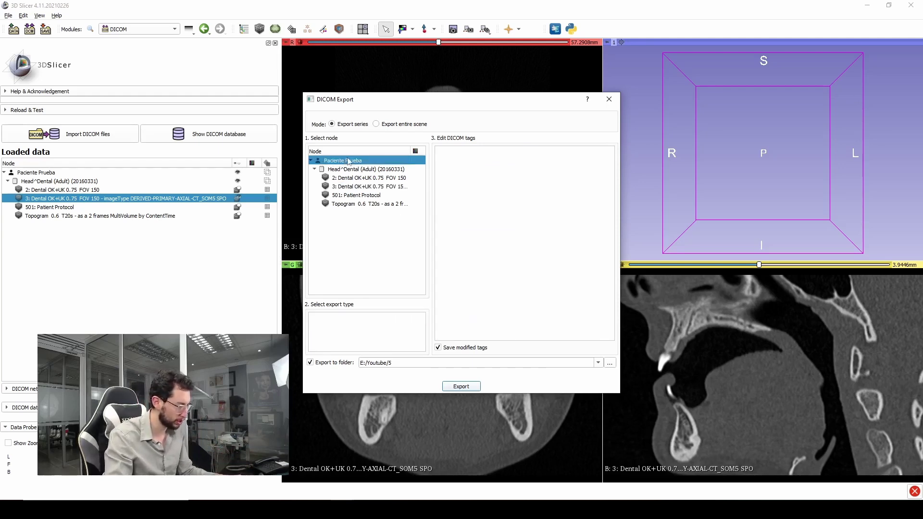
{"action": "left_click", "coordinate": [363, 188]}
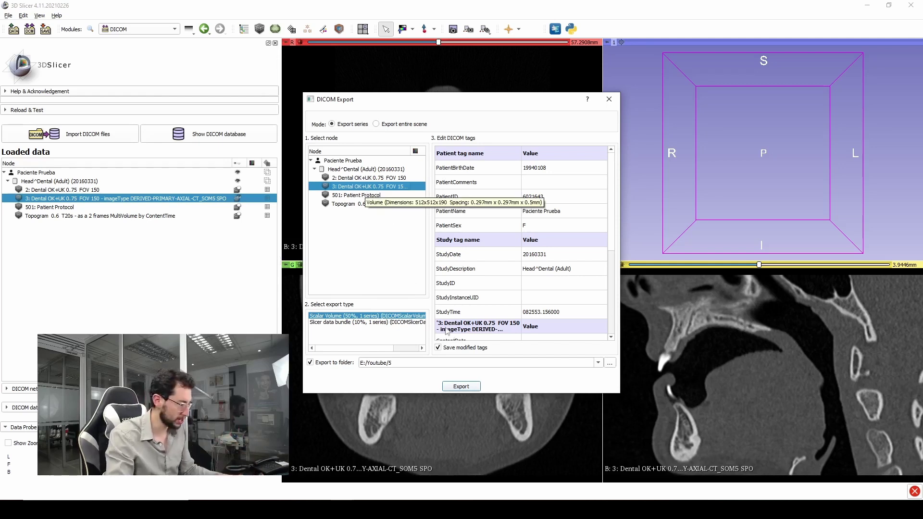
Create a Paciente 5 folder in E:/Youtube as the export destination and use Scalar Volume as the export type.
{"action": "left_click", "coordinate": [609, 362]}
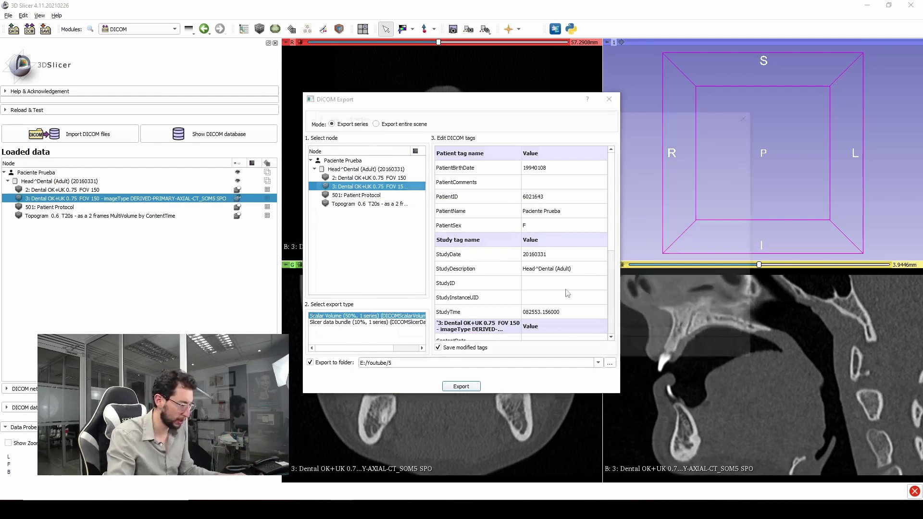
{"action": "left_click", "coordinate": [385, 150]}
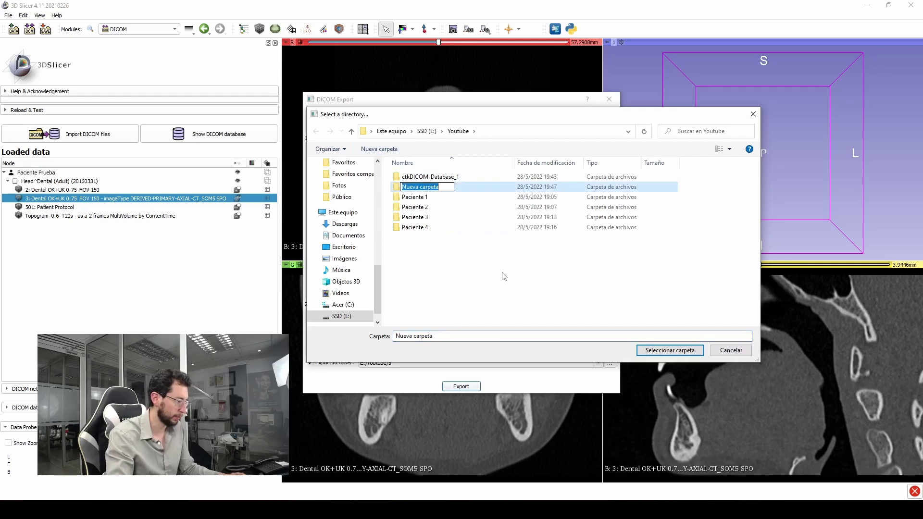
{"action": "type", "text": "Paciente 5"}
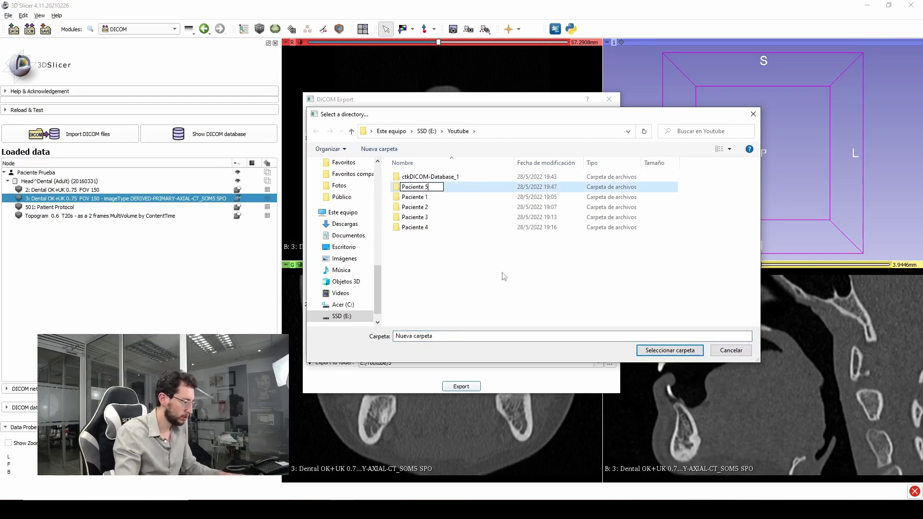
{"action": "key", "text": "Return"}
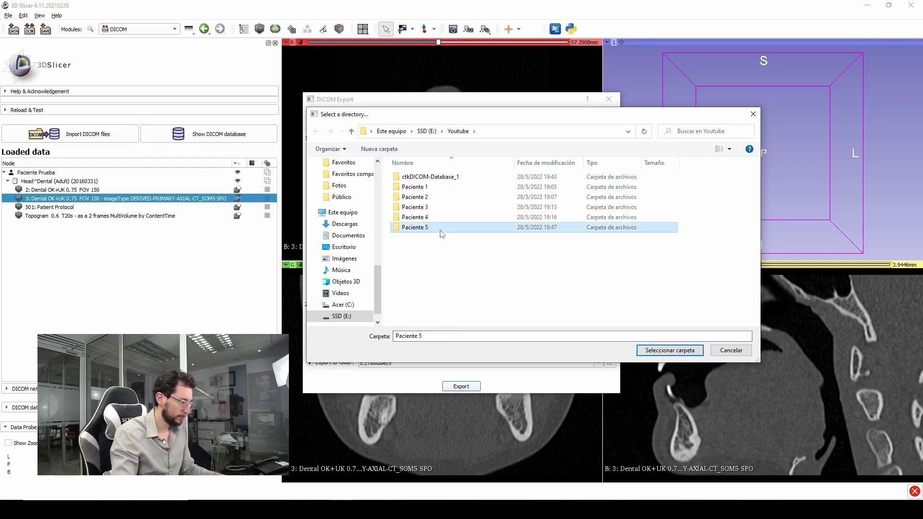
{"action": "left_click", "coordinate": [642, 349]}
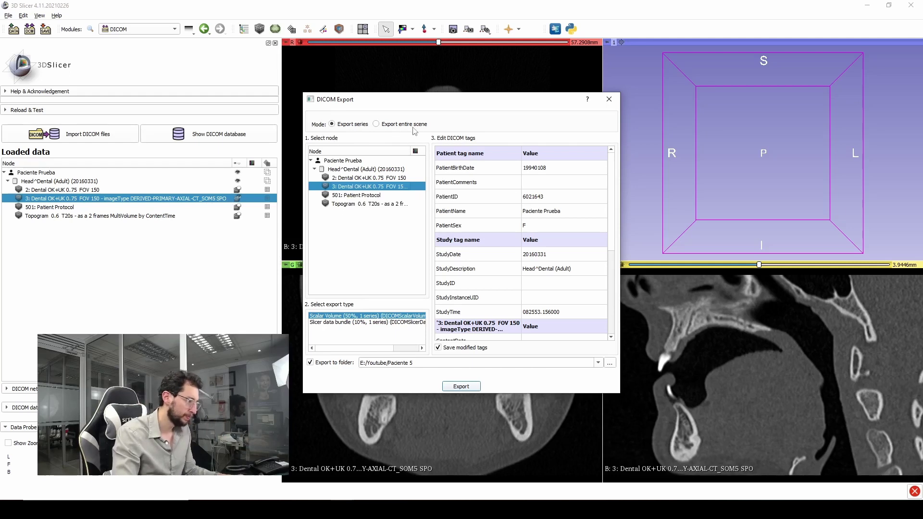
{"action": "left_click", "coordinate": [347, 323]}
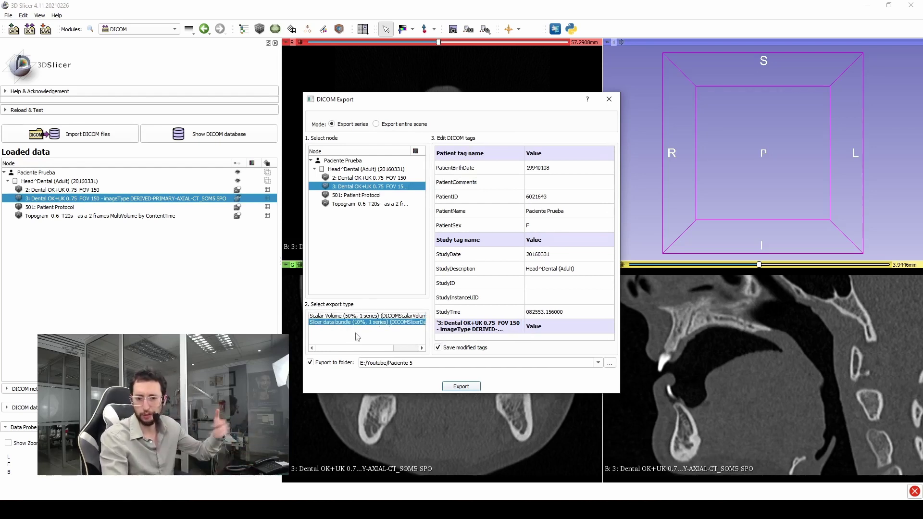
{"action": "left_click", "coordinate": [332, 317]}
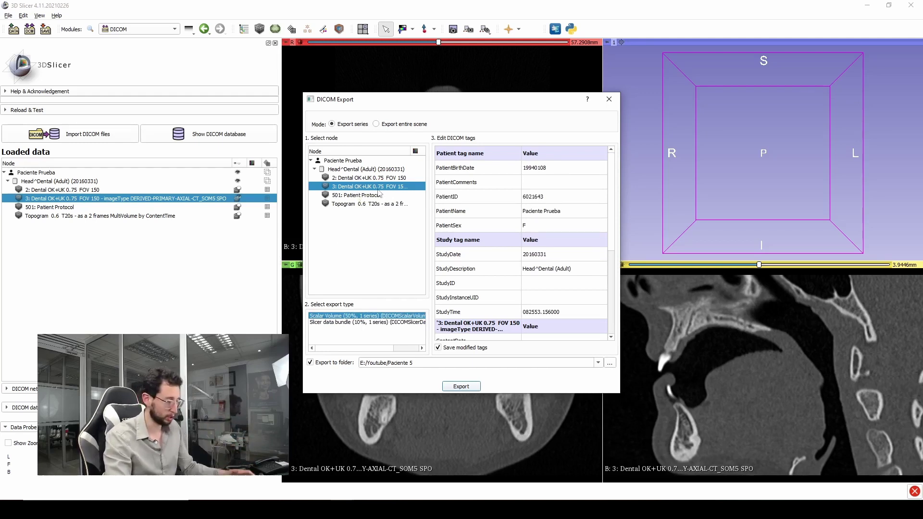
Review the patient, study and series DICOM tags without changes, and export the series to the Paciente 5 folder.
{"action": "scroll", "coordinate": [606, 166], "scroll_direction": "down", "scroll_amount": 5}
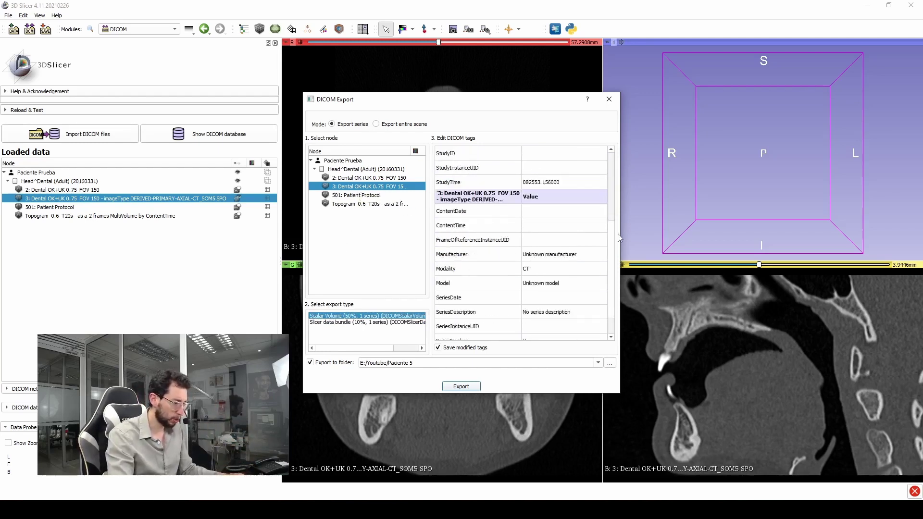
{"action": "scroll", "coordinate": [613, 155], "scroll_direction": "up", "scroll_amount": 5}
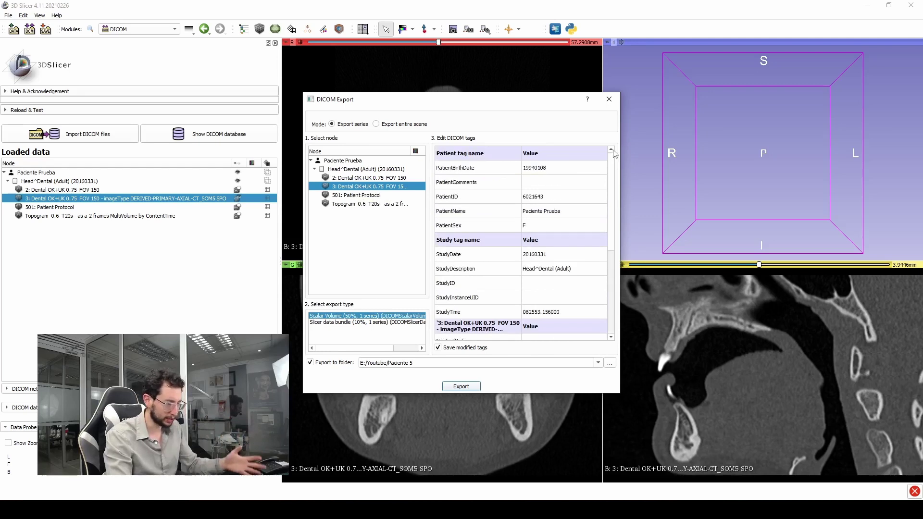
{"action": "double_click", "coordinate": [555, 187]}
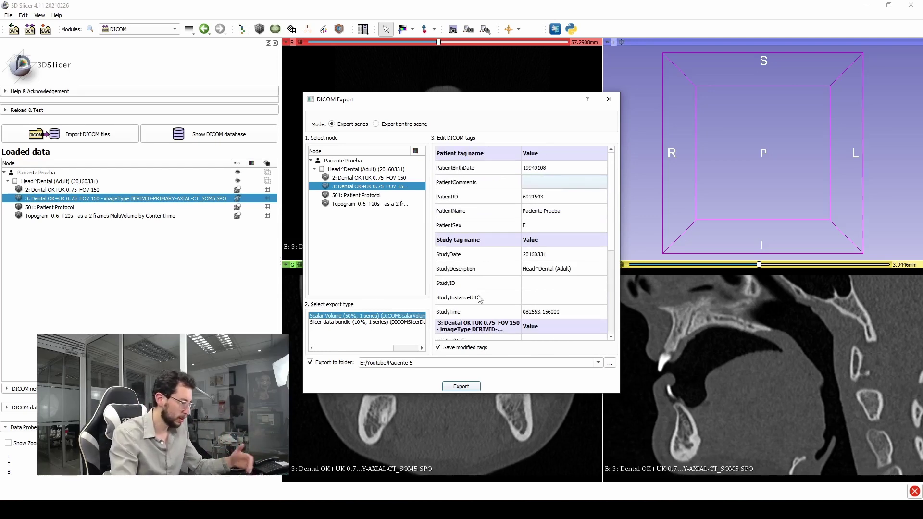
{"action": "double_click", "coordinate": [547, 284]}
{"action": "scroll", "coordinate": [613, 221], "scroll_direction": "down", "scroll_amount": 4}
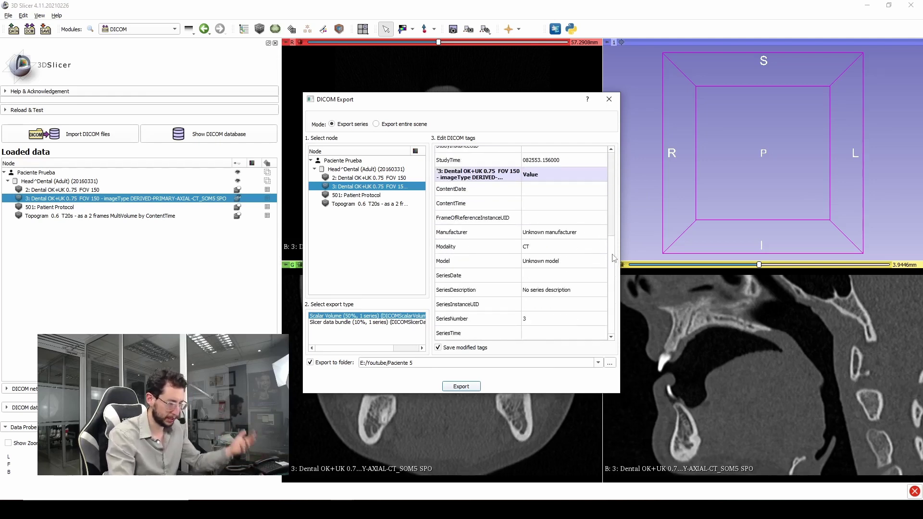
{"action": "scroll", "coordinate": [610, 254], "scroll_direction": "up", "scroll_amount": 4}
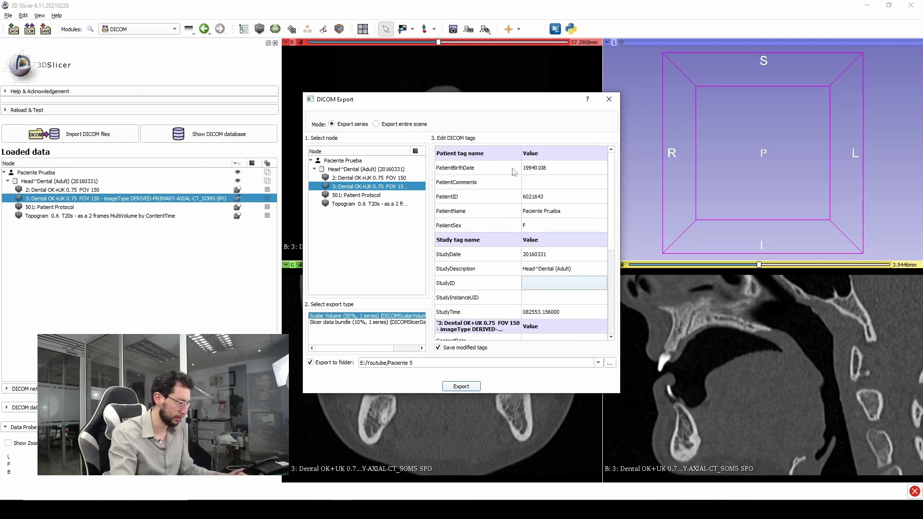
{"action": "left_click", "coordinate": [477, 390]}
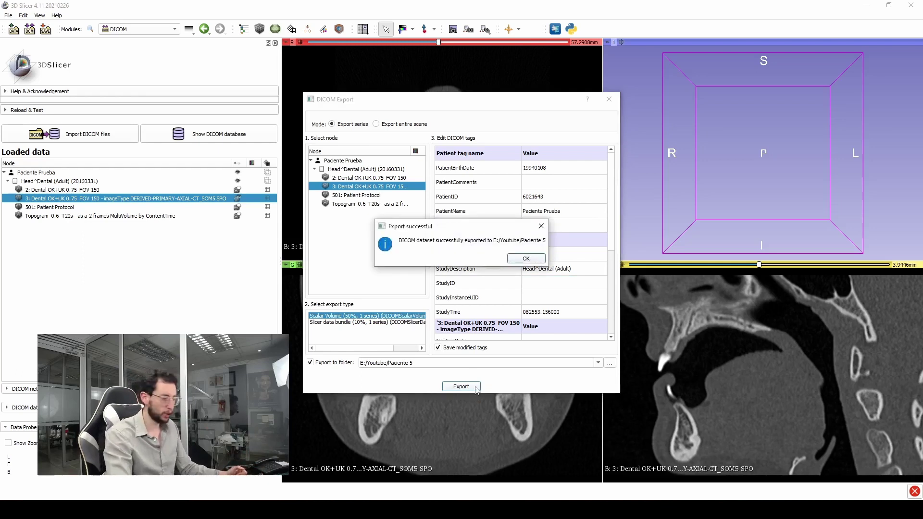
{"action": "left_click", "coordinate": [526, 258]}
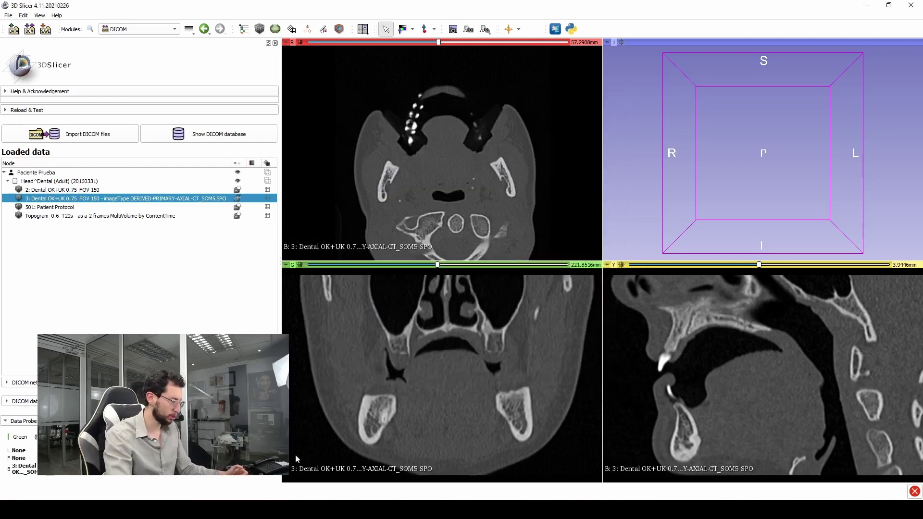
Switch to File Explorer, inspect the exported files in the ScalarVolume_10 subfolder of Paciente 5, and return to the Youtube folder.
{"action": "key", "text": "alt+Tab"}
{"action": "left_click_drag", "start_coordinate": [332, 342], "coordinate": [284, 342]}
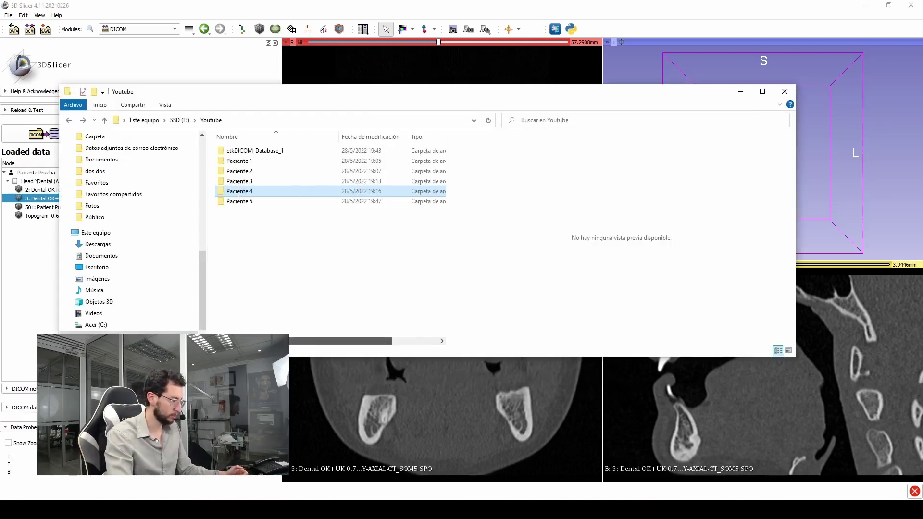
{"action": "double_click", "coordinate": [249, 202]}
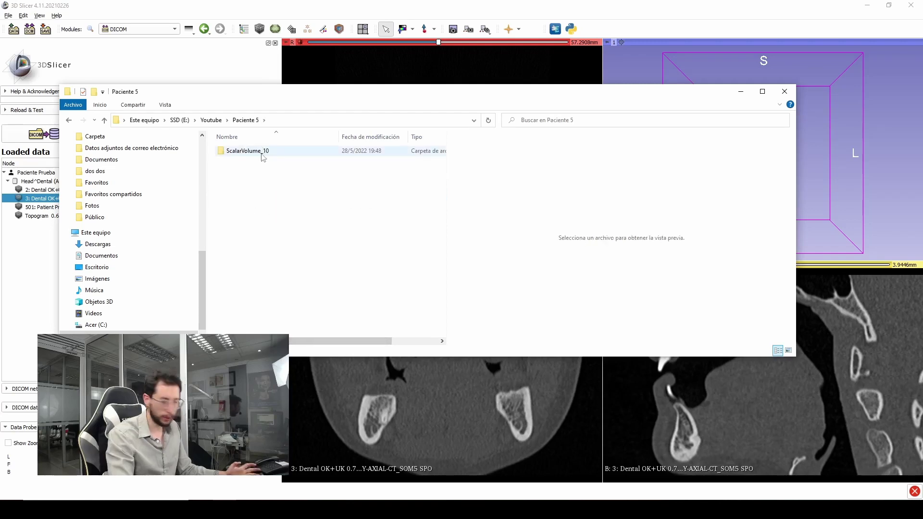
{"action": "double_click", "coordinate": [245, 151]}
{"action": "mouse_move", "coordinate": [442, 155]}
{"action": "left_mouse_down"}
{"action": "mouse_move", "coordinate": [467, 215]}
{"action": "mouse_move", "coordinate": [447, 154]}
{"action": "left_mouse_up"}
{"action": "key", "text": "alt+Left"}
{"action": "key", "text": "alt+Left"}
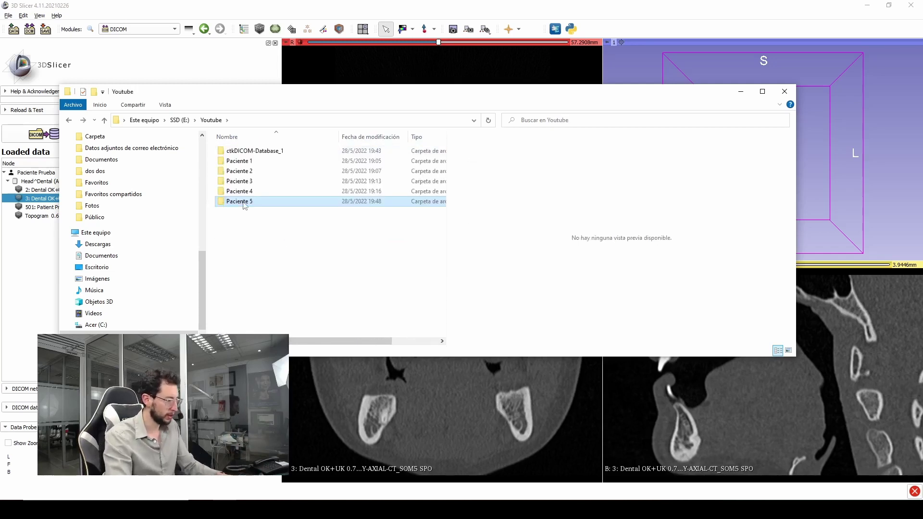
Examine the size and file count in the Paciente 5 folder's properties and close them without changes.
{"action": "right_click", "coordinate": [244, 205]}
{"action": "left_click", "coordinate": [106, 328]}
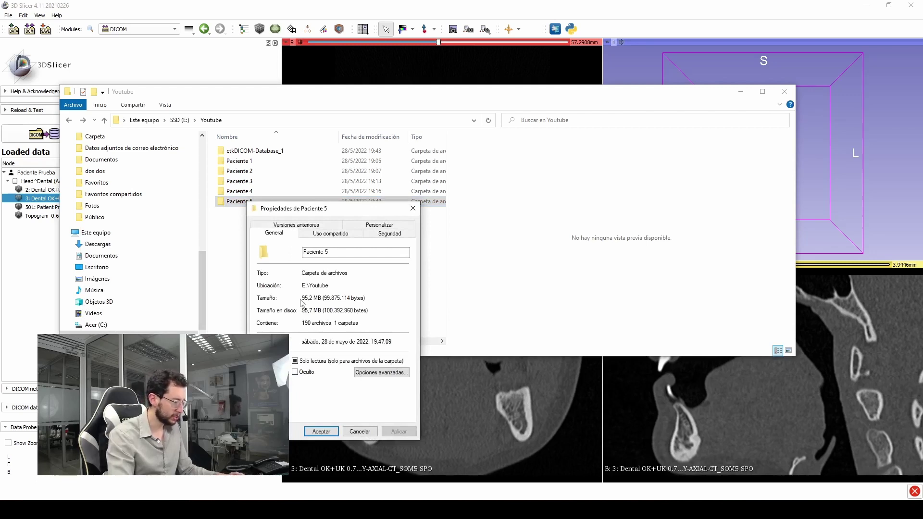
{"action": "left_click", "coordinate": [368, 430]}
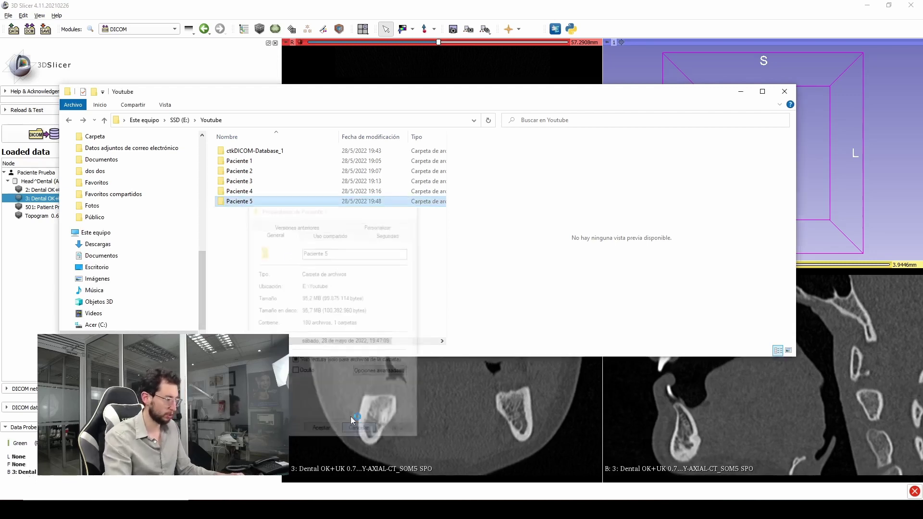
{"action": "right_click", "coordinate": [260, 189]}
{"action": "left_click", "coordinate": [221, 342]}
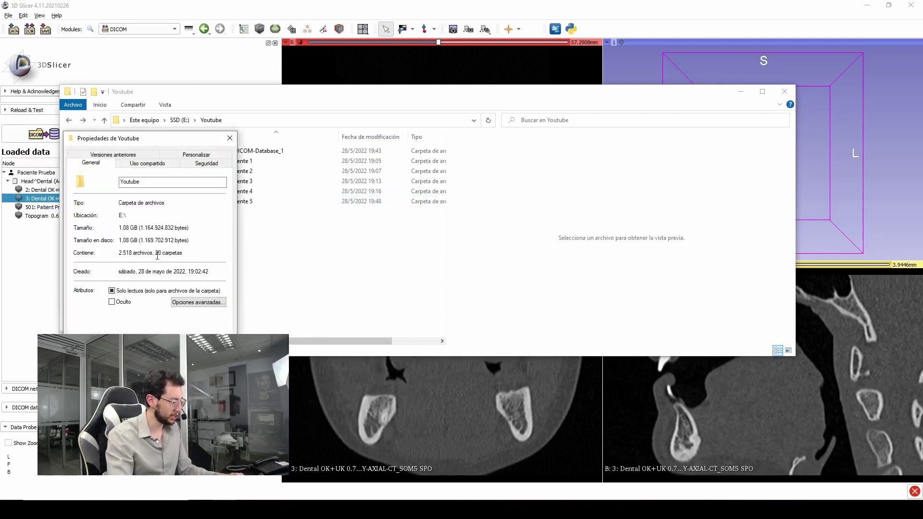
{"action": "left_click", "coordinate": [176, 363]}
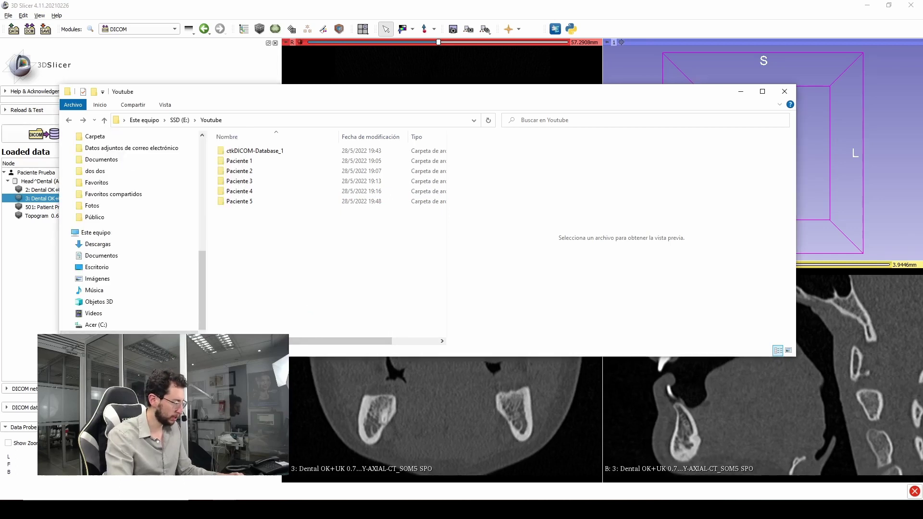
Examine the size and file count in the Paciente 4 folder's properties for comparison with the exported folder.
{"action": "right_click", "coordinate": [232, 194]}
{"action": "left_click", "coordinate": [204, 419]}
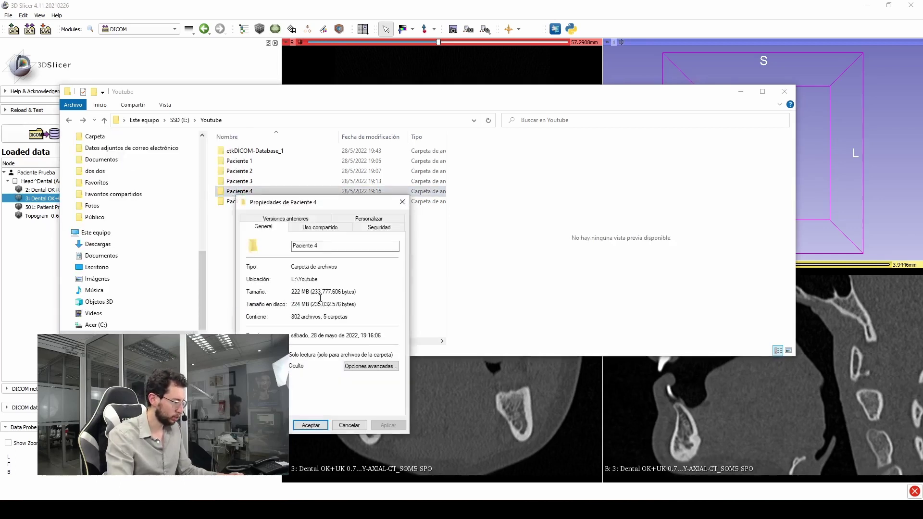
Close the Paciente 4 properties without changes and delete the Paciente 4 folder from the Youtube folder in File Explorer.
{"action": "left_click", "coordinate": [349, 425]}
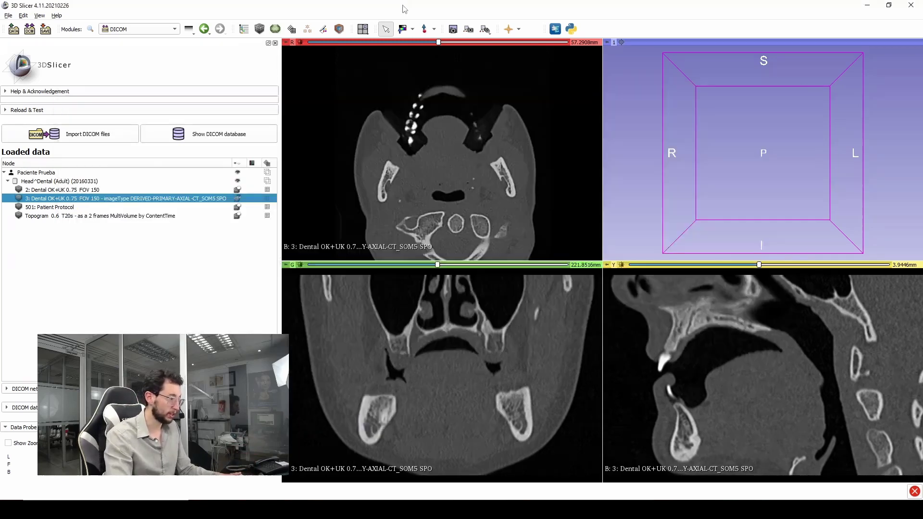
{"action": "left_click", "coordinate": [403, 5]}
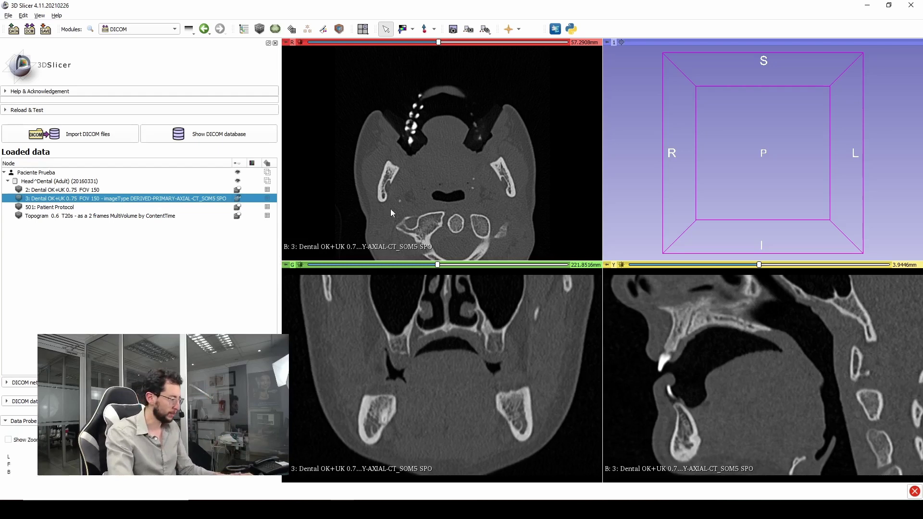
{"action": "left_click", "coordinate": [232, 508]}
{"action": "left_click", "coordinate": [270, 191]}
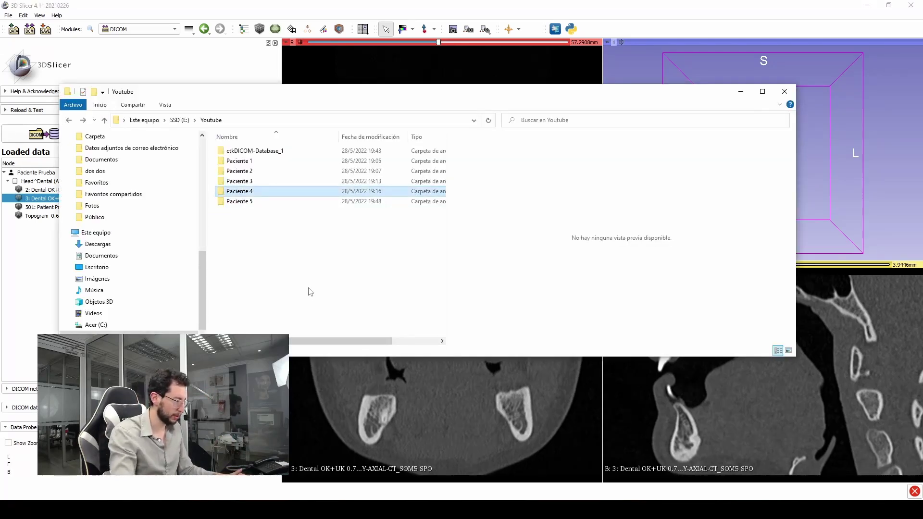
{"action": "key", "text": "Delete"}
Switch back to 3D Slicer and clear the whole DICOM database along with the loaded data.
{"action": "left_click", "coordinate": [194, 5]}
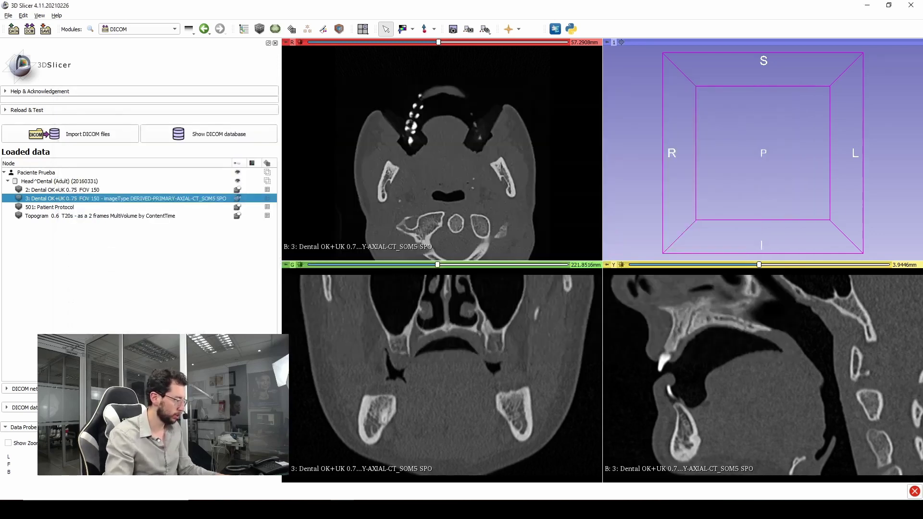
{"action": "left_click", "coordinate": [48, 408]}
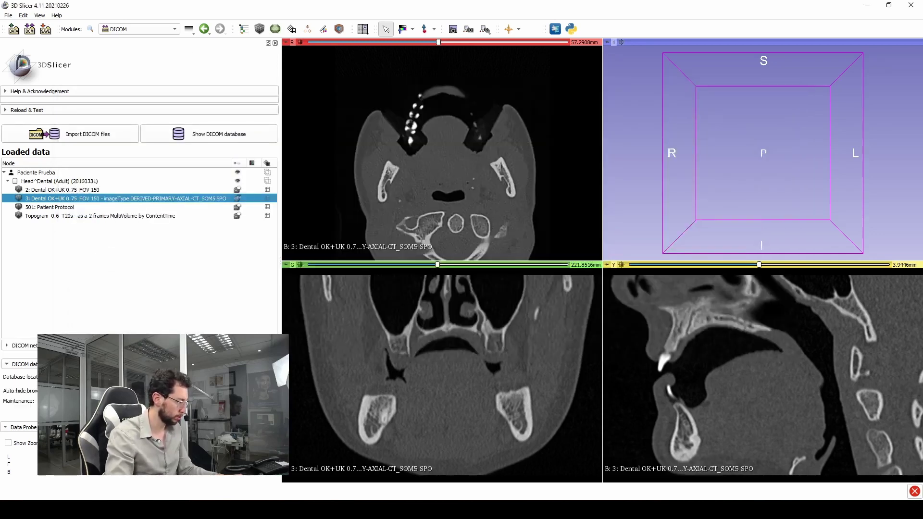
{"action": "left_click", "coordinate": [510, 265]}
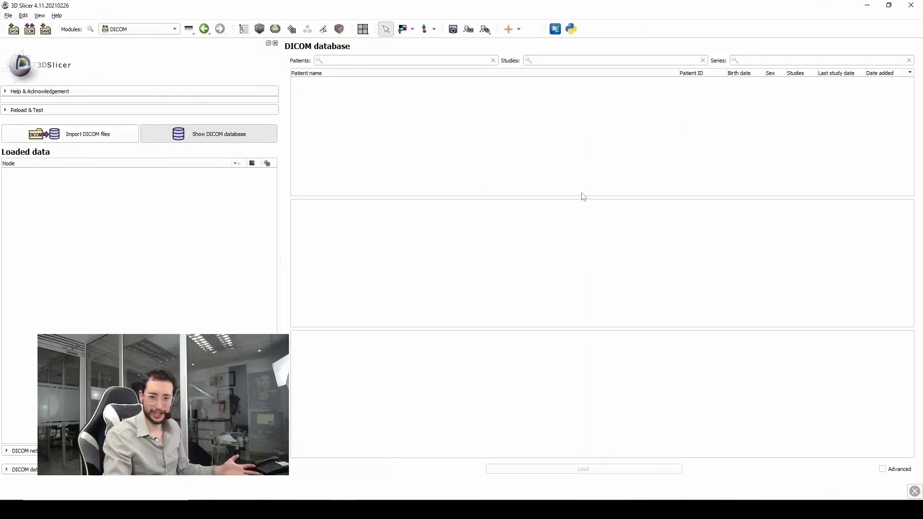
Import the entire Youtube folder from the SSD (E:) drive in File Explorer into the 3D Slicer DICOM database.
{"action": "key", "text": "alt+Tab"}
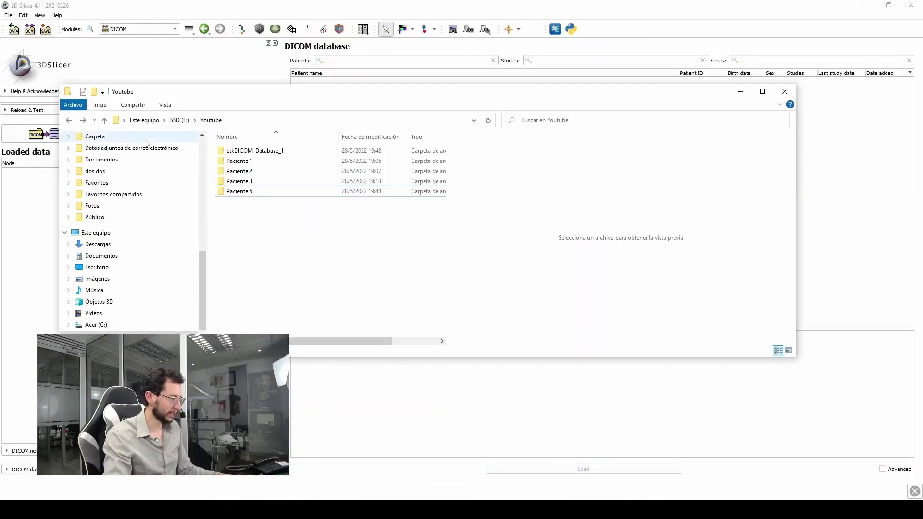
{"action": "left_click", "coordinate": [104, 119]}
{"action": "left_click_drag", "start_coordinate": [256, 331], "coordinate": [665, 384]}
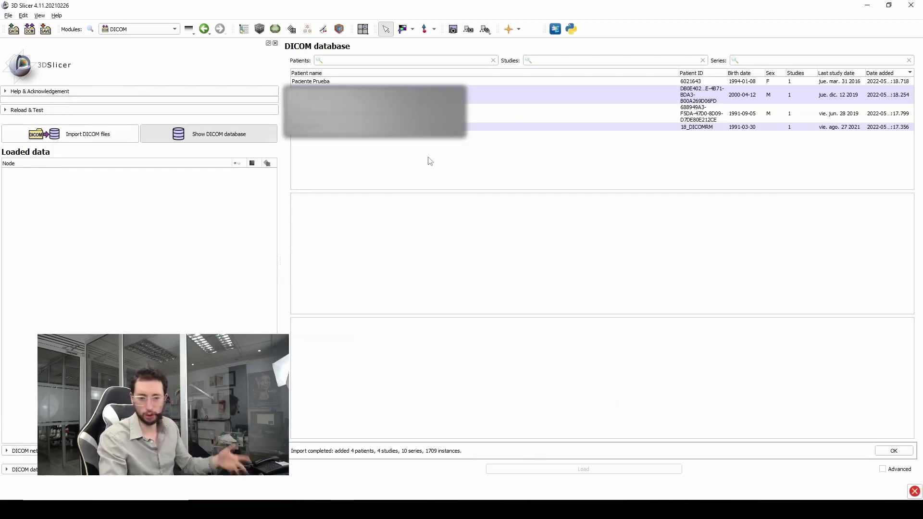
Load the test patient's exported CT series 3 from the DICOM database and browse its sagittal slices.
{"action": "left_click", "coordinate": [332, 81]}
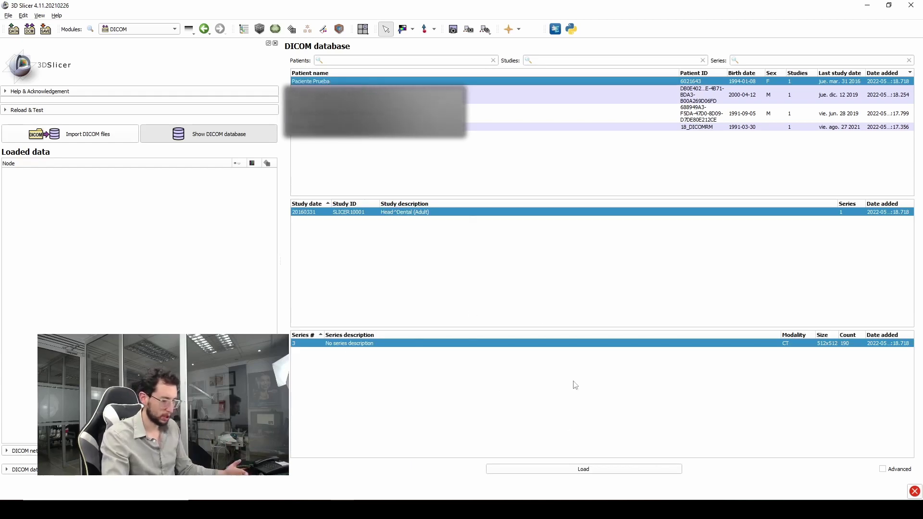
{"action": "left_click", "coordinate": [558, 468]}
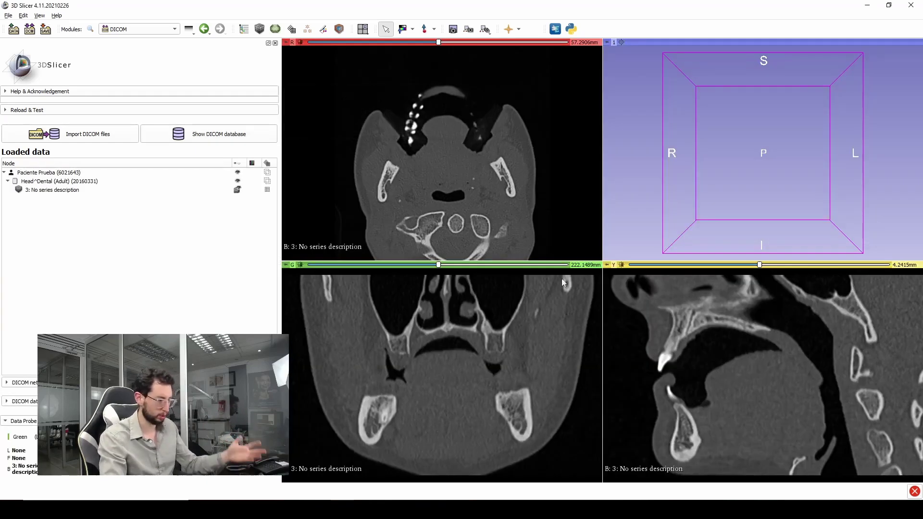
{"action": "left_click_drag", "start_coordinate": [768, 266], "coordinate": [722, 265]}
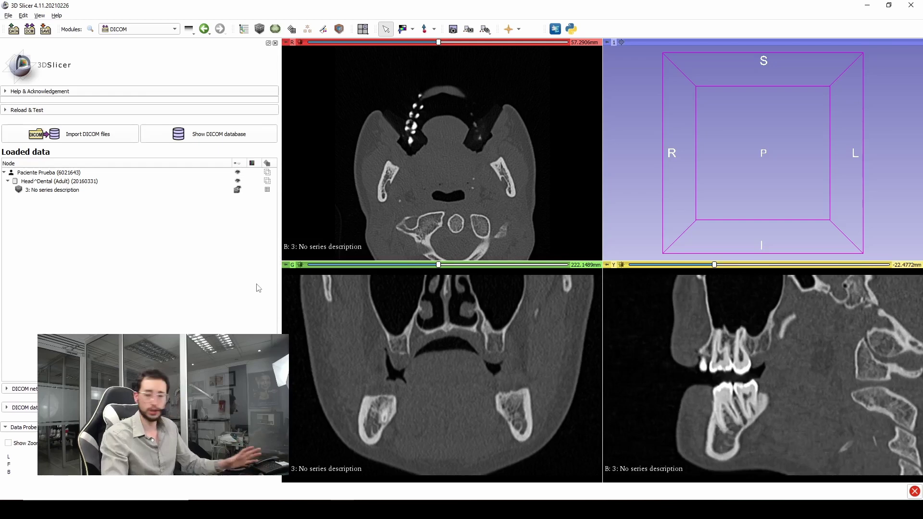